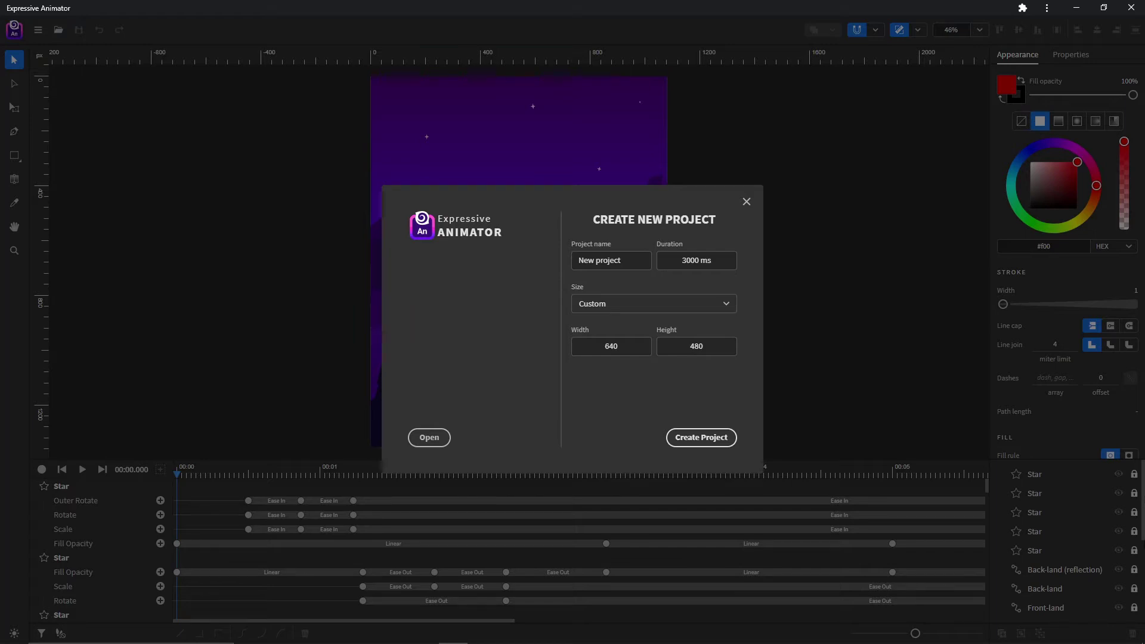
- Accept the 640 × 480 size and 3000 ms duration to create the blank project
{"action": "left_click", "coordinate": [702, 439]}
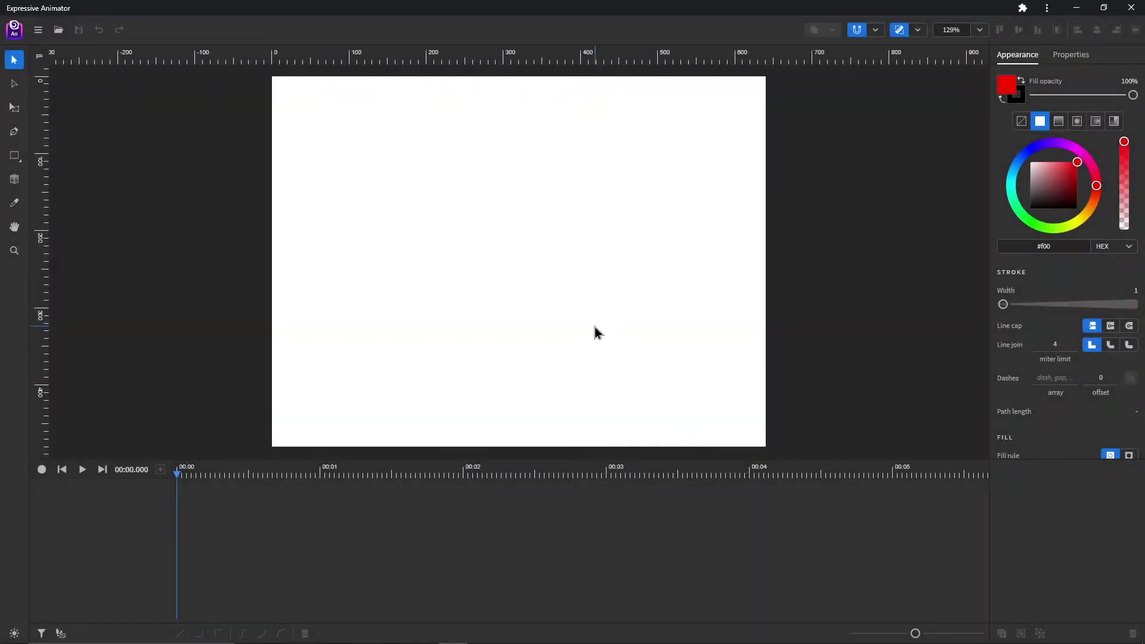
- With the Pen tool, draw a smooth closed red blob from curved anchor points
{"action": "left_click", "coordinate": [15, 133]}
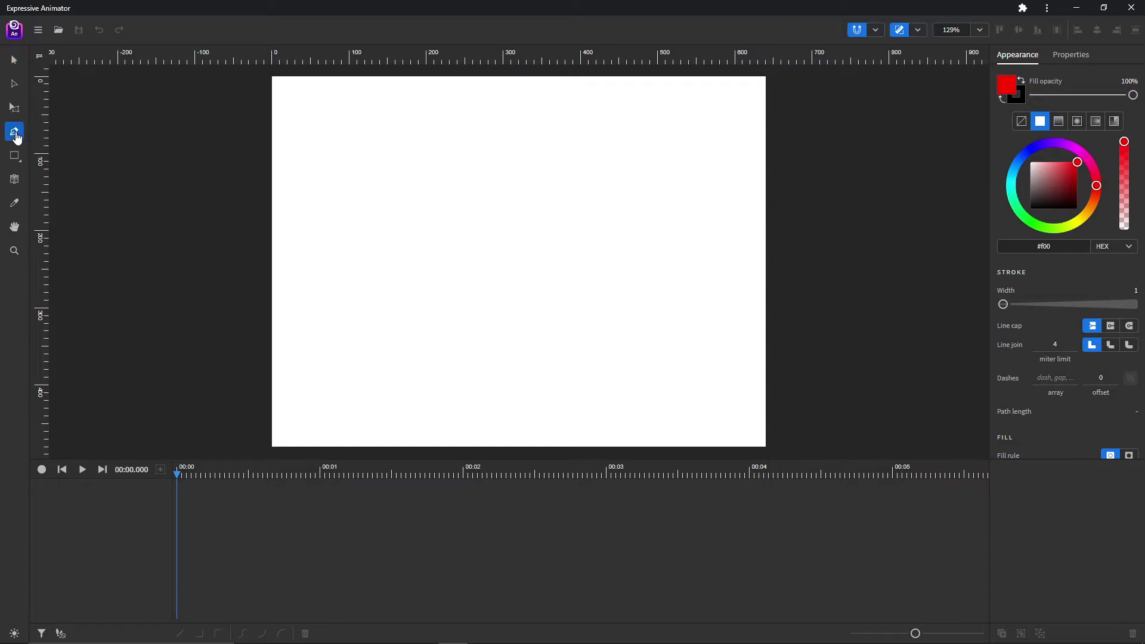
{"action": "left_click", "coordinate": [375, 169]}
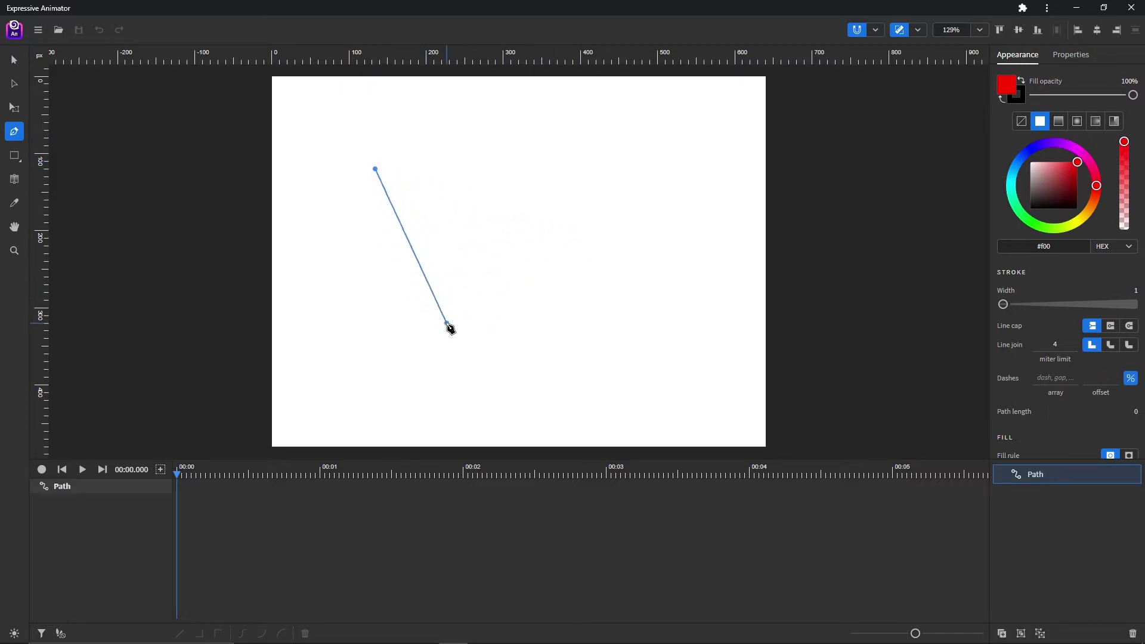
{"action": "left_click_drag", "start_coordinate": [465, 317], "coordinate": [576, 324]}
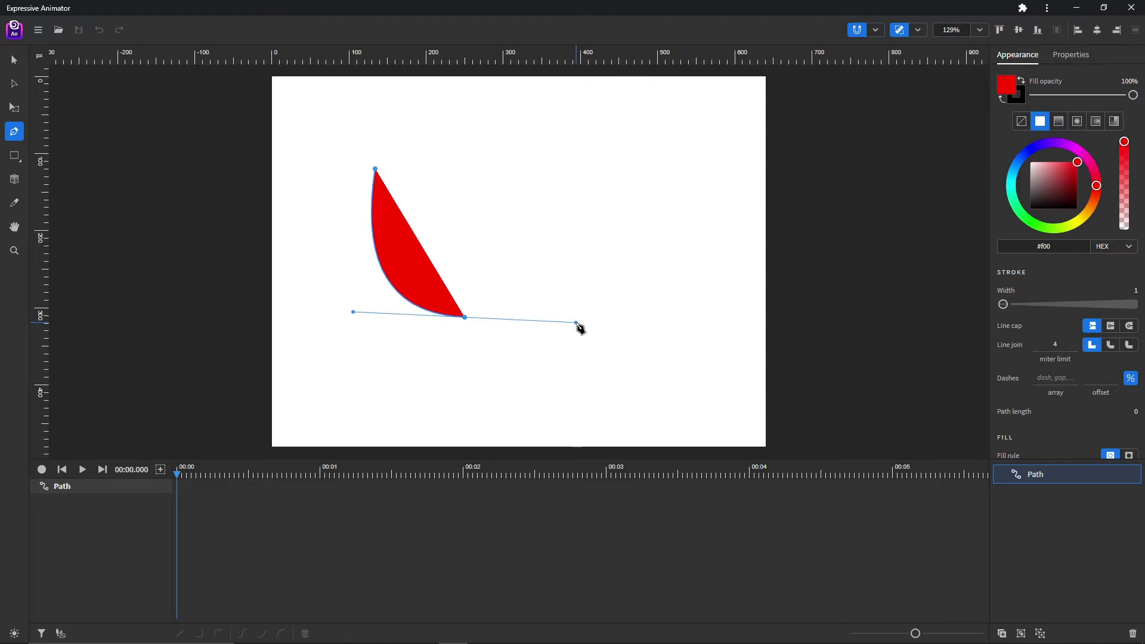
{"action": "left_click_drag", "start_coordinate": [519, 237], "coordinate": [585, 219]}
{"action": "left_click_drag", "start_coordinate": [565, 148], "coordinate": [532, 151]}
{"action": "left_click_drag", "start_coordinate": [500, 103], "coordinate": [446, 105]}
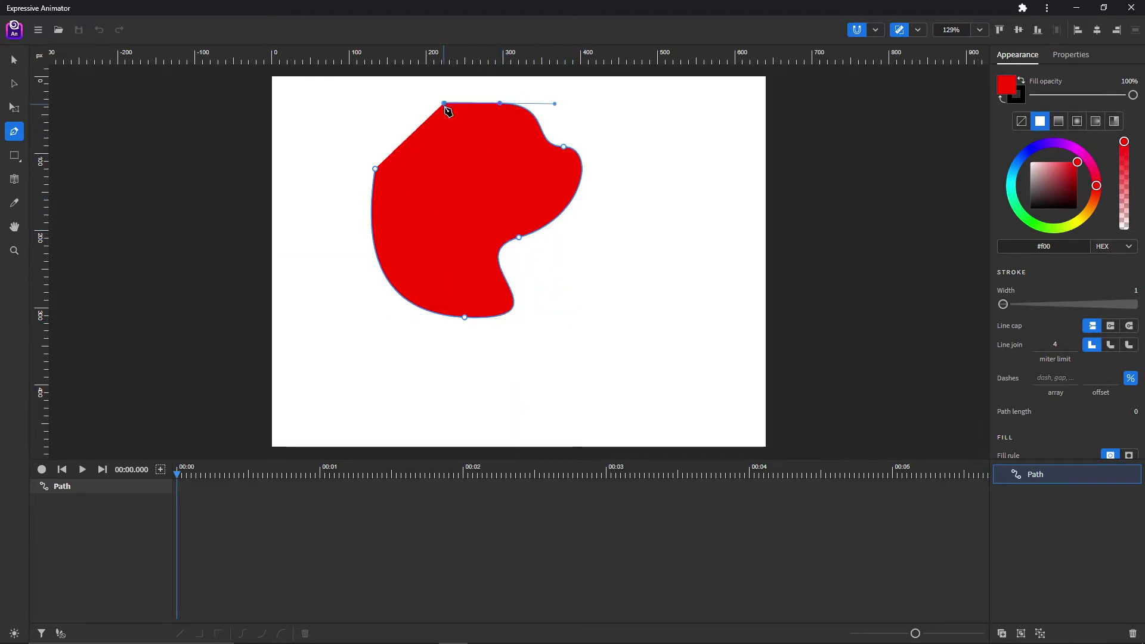
{"action": "left_click_drag", "start_coordinate": [434, 146], "coordinate": [417, 175]}
{"action": "left_click", "coordinate": [375, 168]}
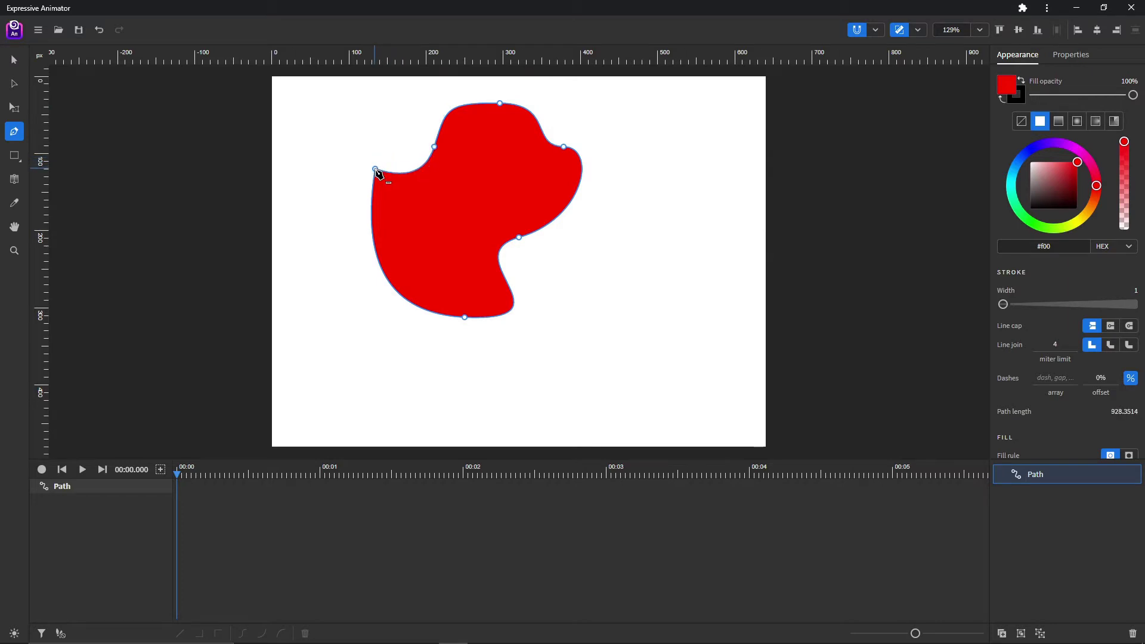
- Draw a straight-edged four-cornered parallelogram below the blob and close it
{"action": "left_click", "coordinate": [549, 295]}
{"action": "left_click", "coordinate": [542, 383]}
{"action": "left_click", "coordinate": [634, 318]}
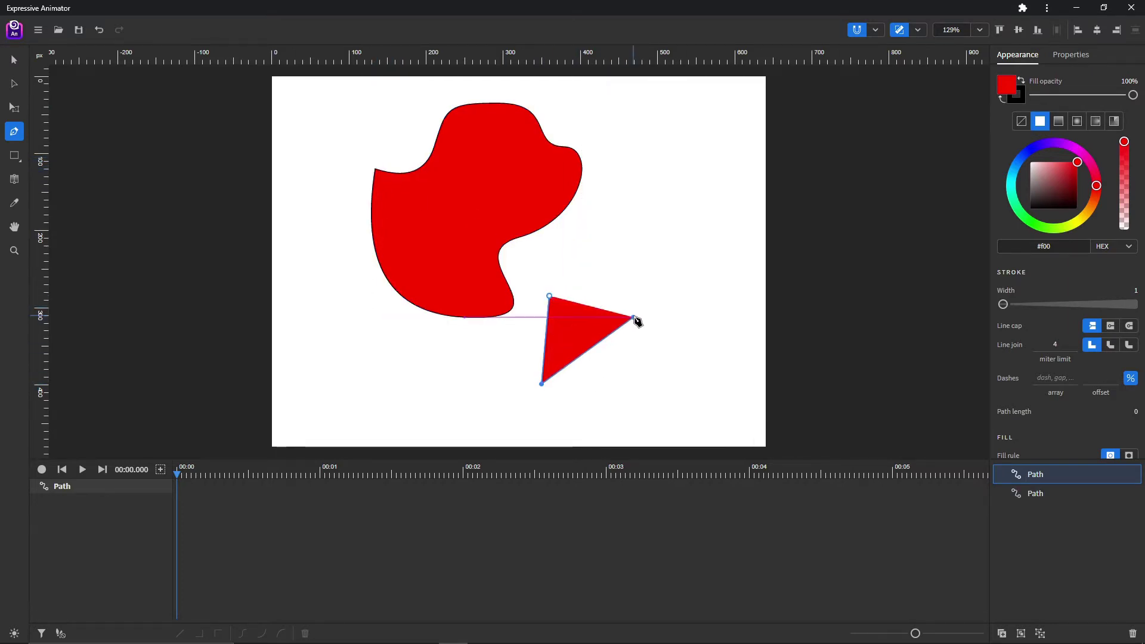
{"action": "left_click", "coordinate": [633, 231]}
{"action": "left_click", "coordinate": [549, 295]}
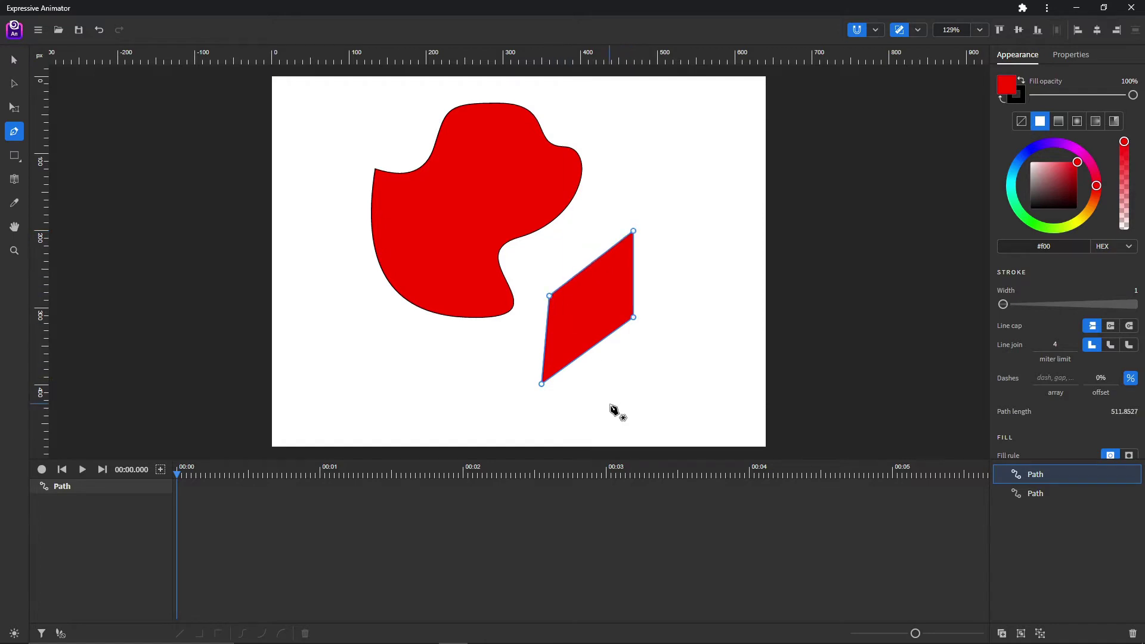
- Draw a three-point path right of the blob, leave it open, then resume and close it
{"action": "scroll", "coordinate": [616, 220], "scroll_direction": "up", "scroll_amount": 4}
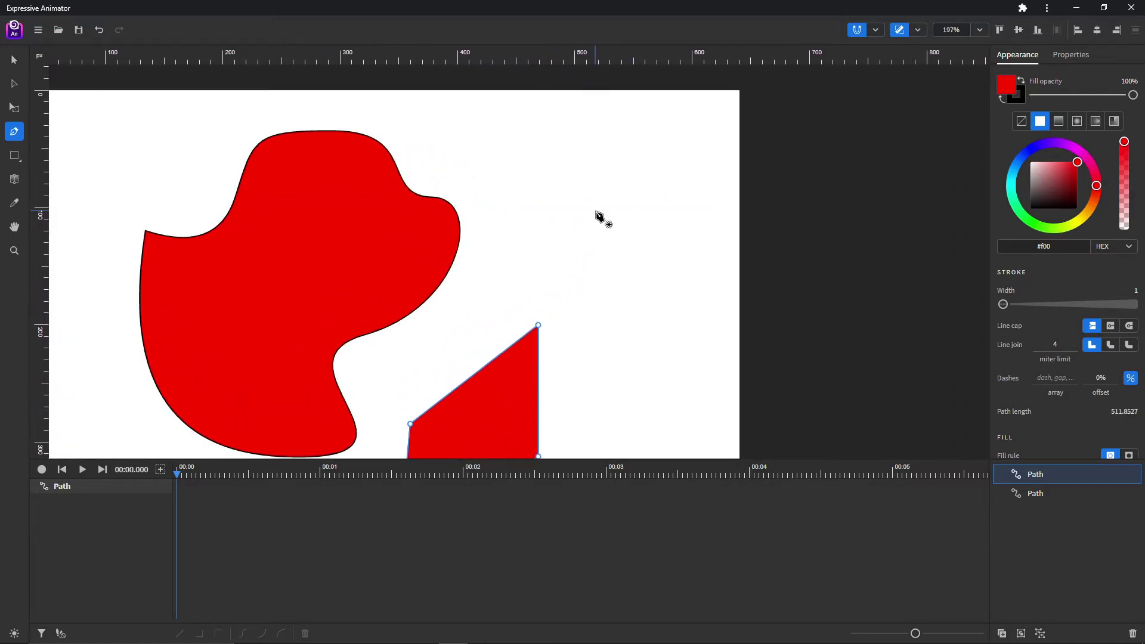
{"action": "left_click", "coordinate": [553, 167]}
{"action": "left_click_drag", "start_coordinate": [553, 265], "coordinate": [636, 293]}
{"action": "left_click", "coordinate": [642, 186]}
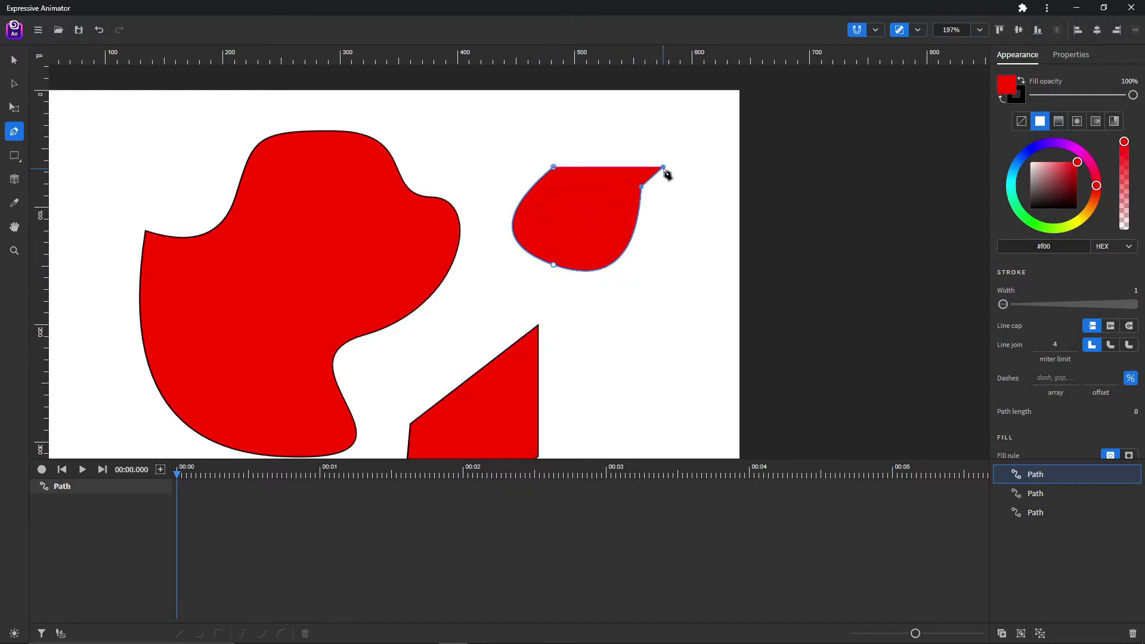
{"action": "key", "text": "Escape"}
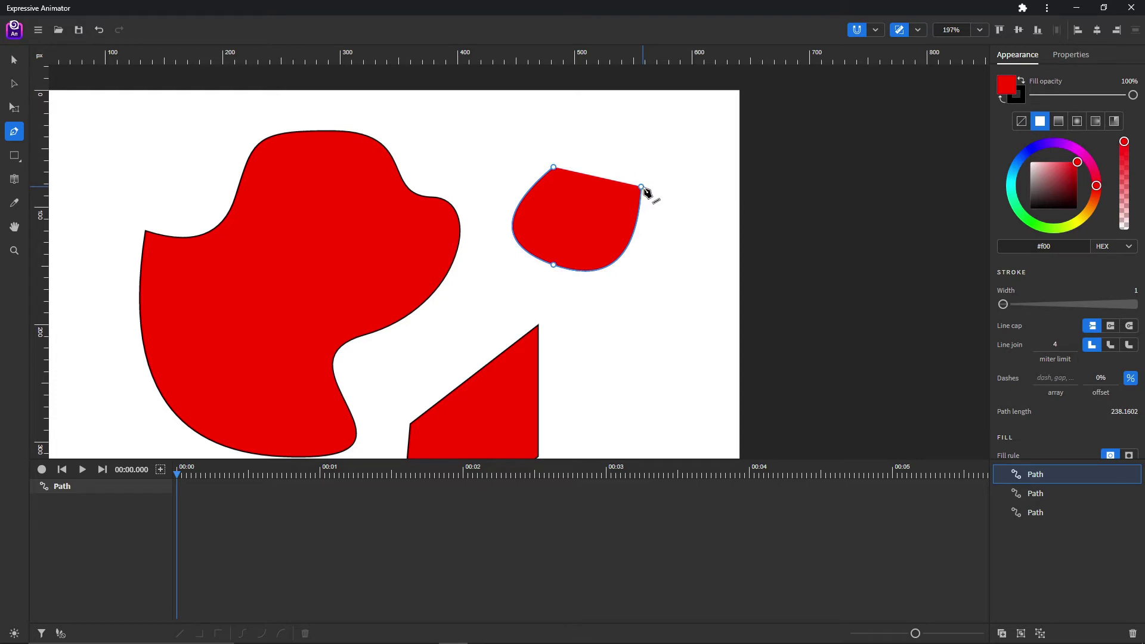
{"action": "left_click", "coordinate": [554, 168]}
{"action": "left_click", "coordinate": [641, 187]}
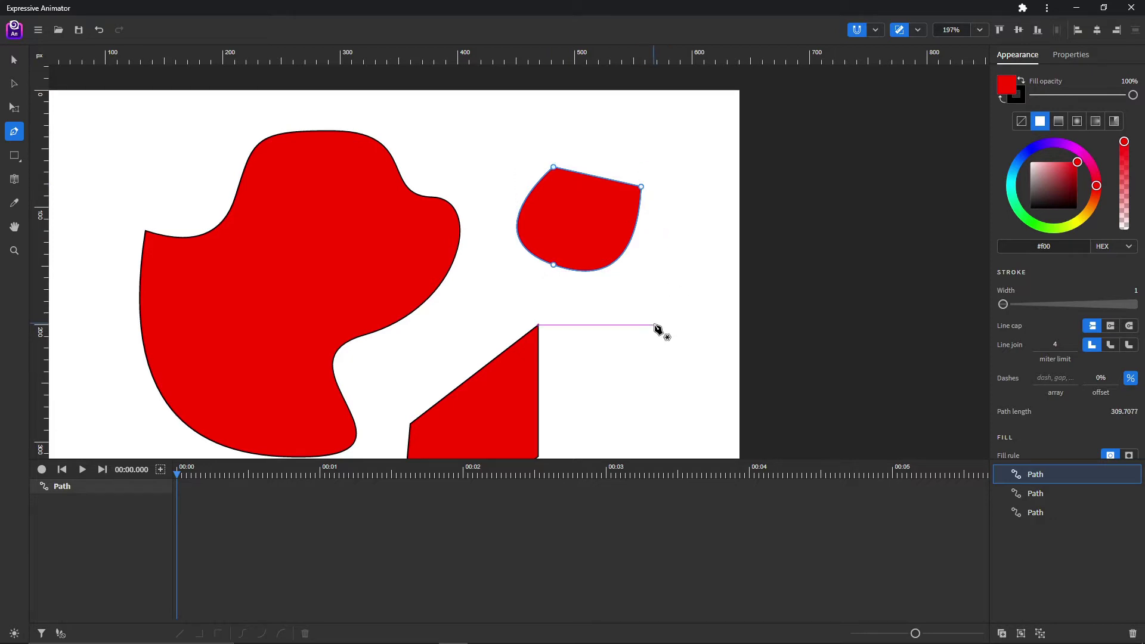
- Add and remove two anchors on the new path, then bend its right-side curves
{"action": "scroll", "coordinate": [616, 222], "scroll_direction": "up", "scroll_amount": 3}
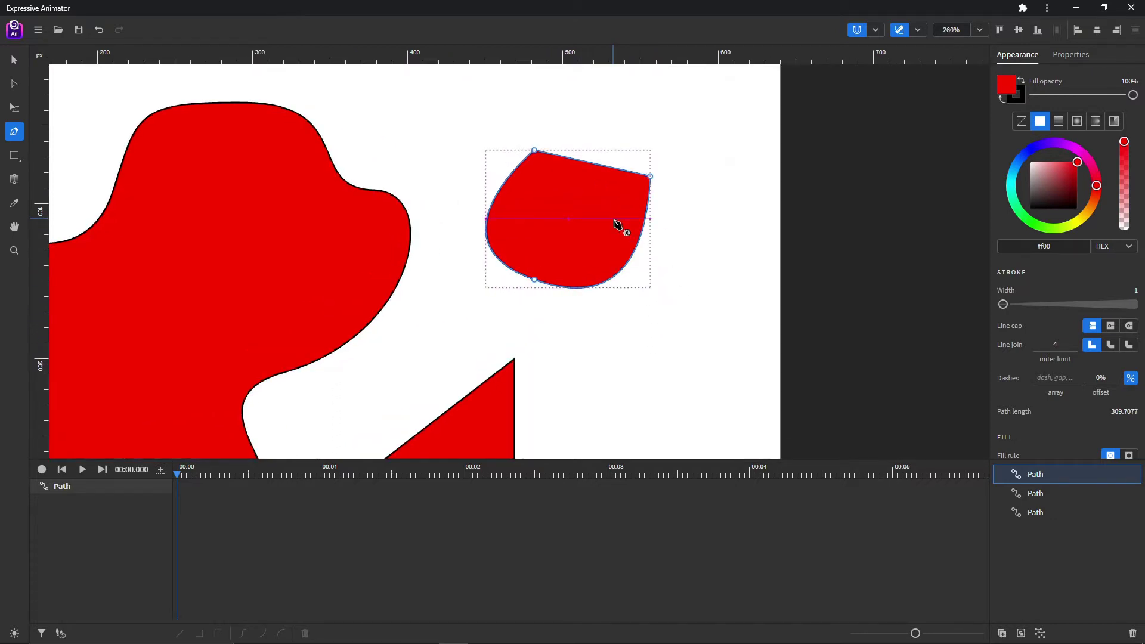
{"action": "left_click", "coordinate": [621, 270]}
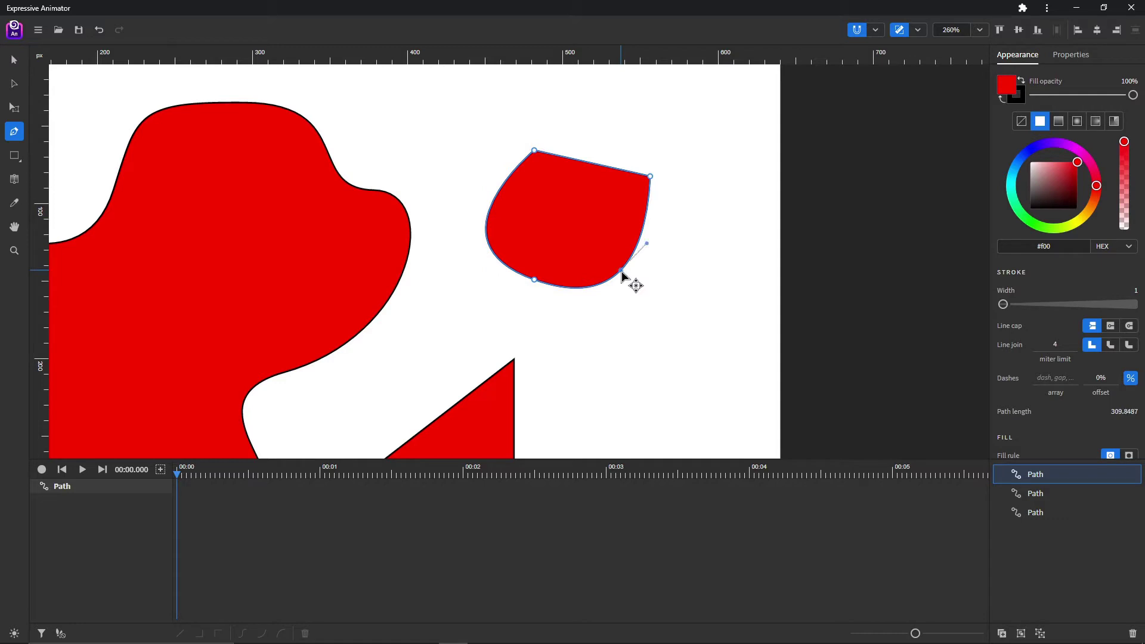
{"action": "left_click", "coordinate": [644, 227]}
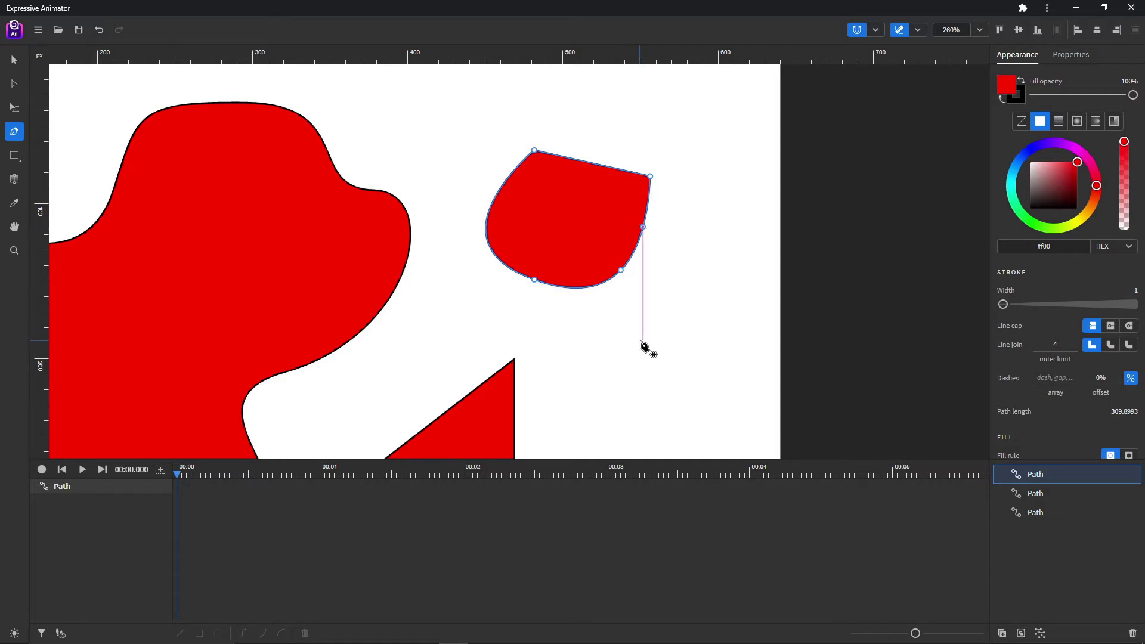
{"action": "left_click", "coordinate": [621, 271]}
{"action": "left_click", "coordinate": [643, 229]}
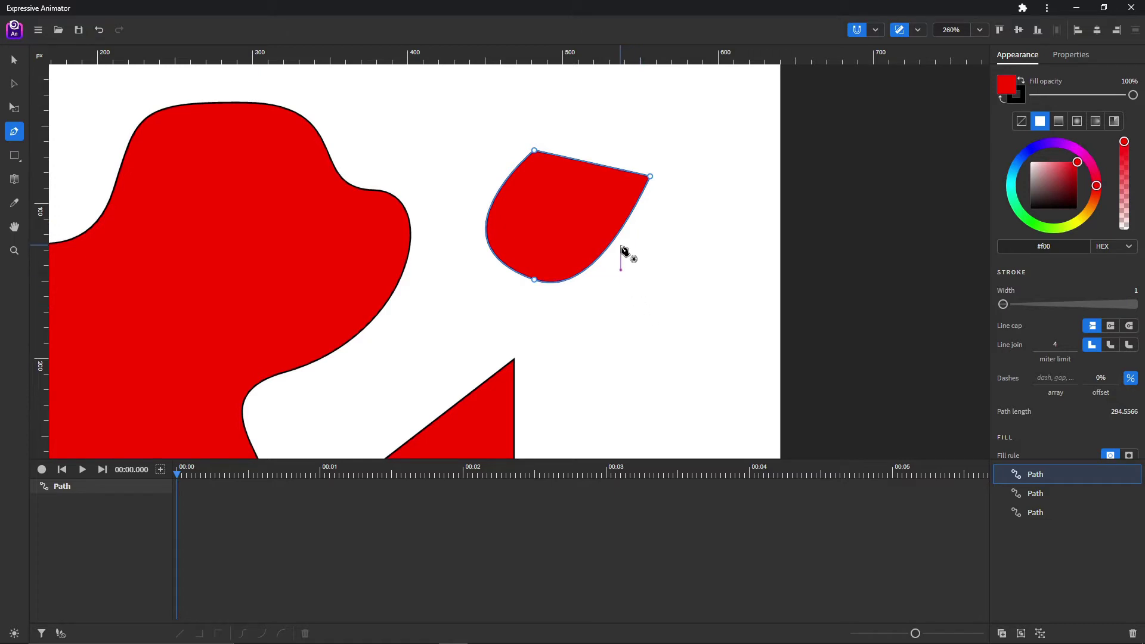
{"action": "left_click_drag", "start_coordinate": [614, 244], "coordinate": [639, 273]}
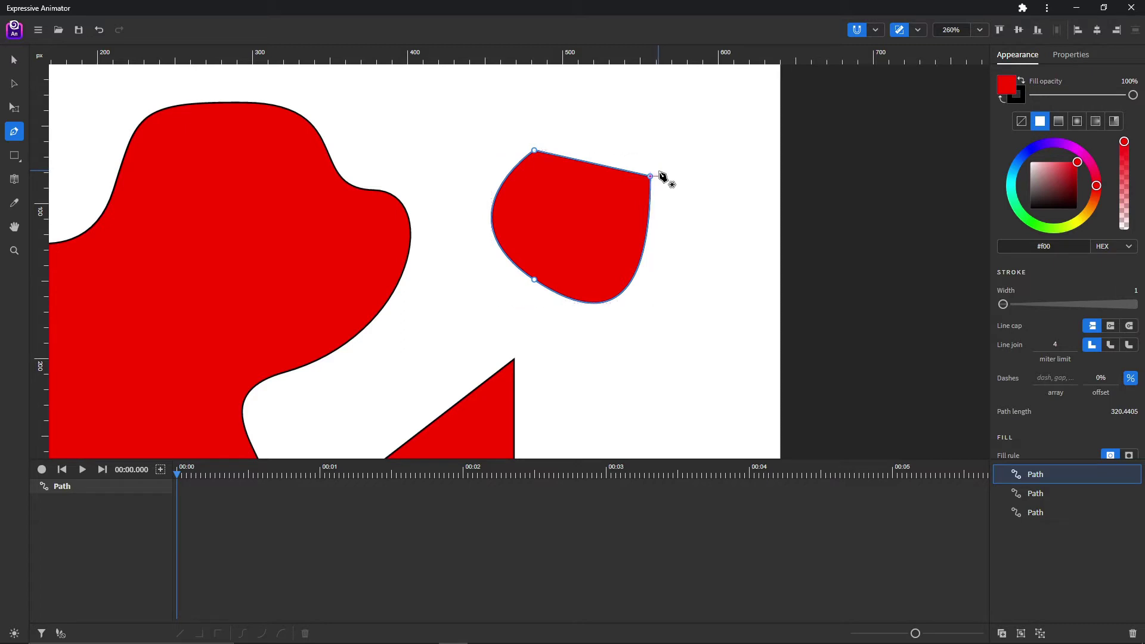
{"action": "left_click_drag", "start_coordinate": [651, 177], "coordinate": [620, 136]}
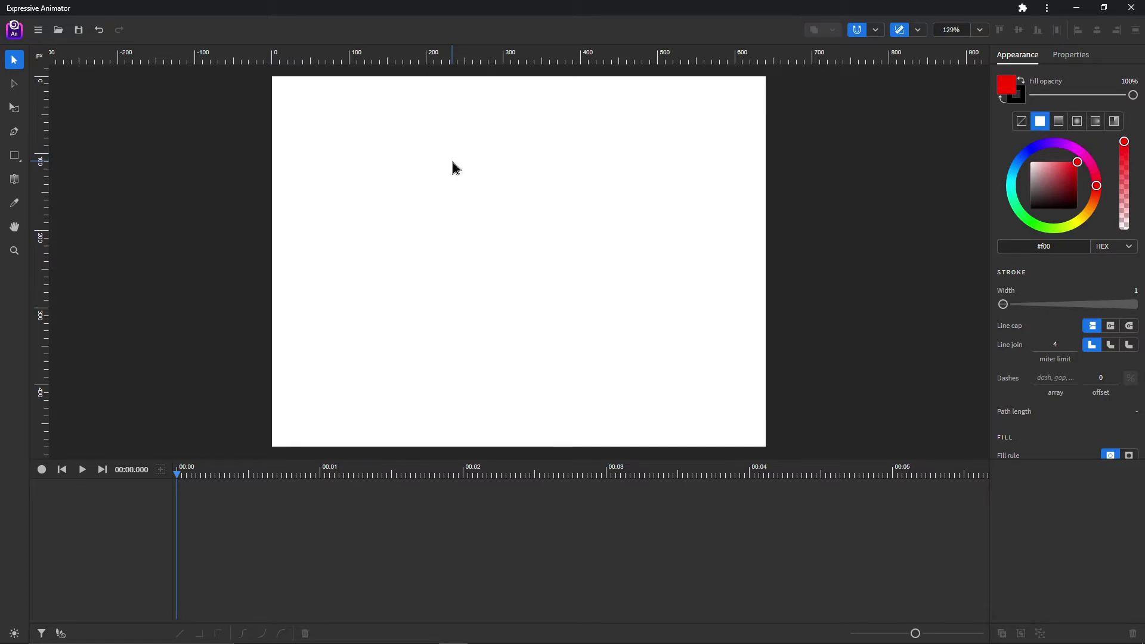
- With the Pen tool, draw a curvy closed red shape from four smooth anchors
{"action": "left_click", "coordinate": [16, 133]}
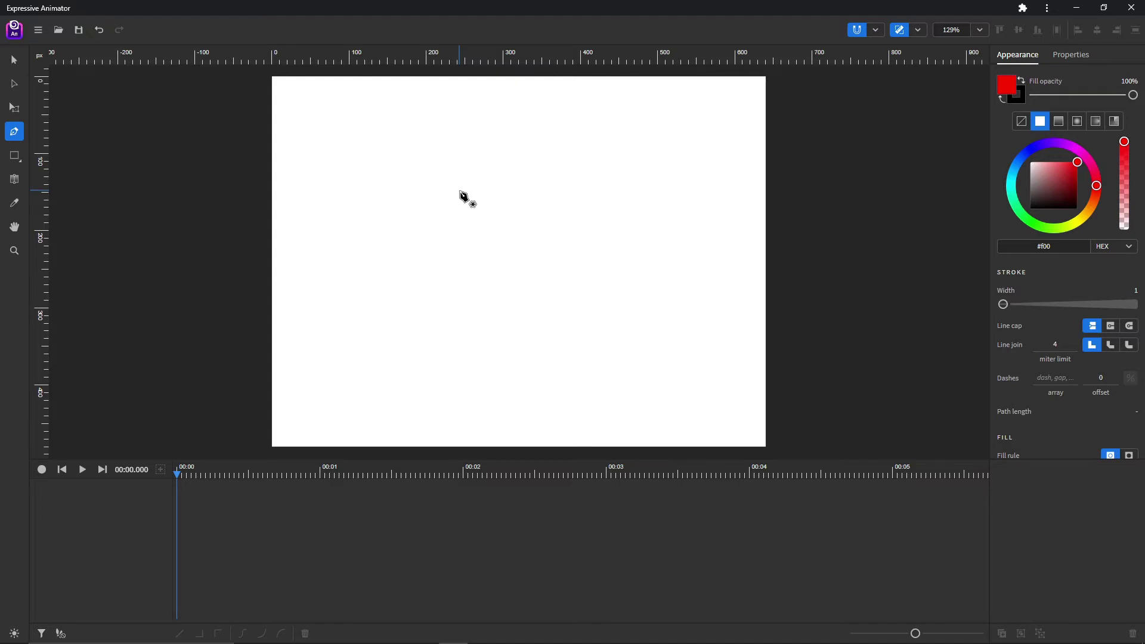
{"action": "left_click_drag", "start_coordinate": [461, 173], "coordinate": [428, 232]}
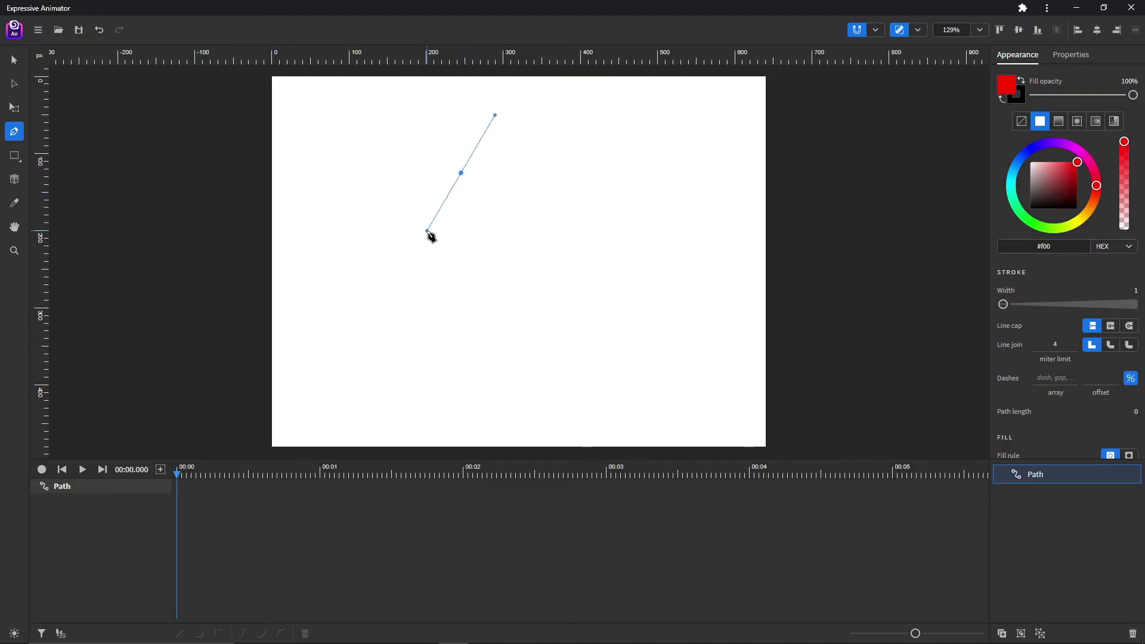
{"action": "left_click_drag", "start_coordinate": [427, 333], "coordinate": [569, 374]}
{"action": "left_click_drag", "start_coordinate": [565, 255], "coordinate": [664, 233]}
{"action": "left_click_drag", "start_coordinate": [539, 142], "coordinate": [505, 194]}
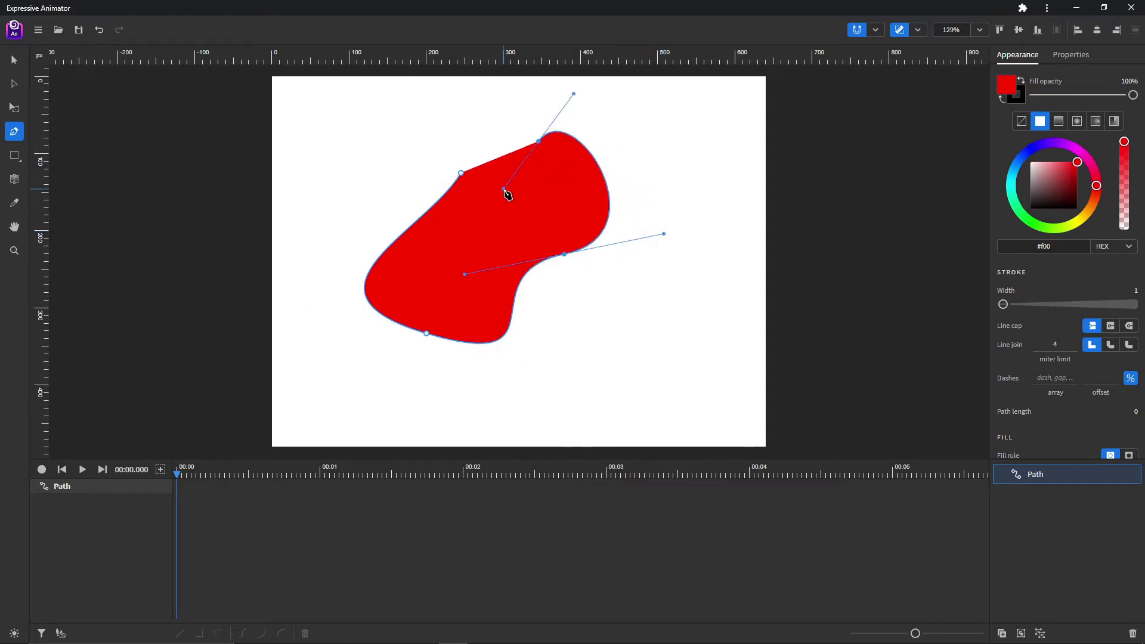
{"action": "left_click", "coordinate": [464, 174]}
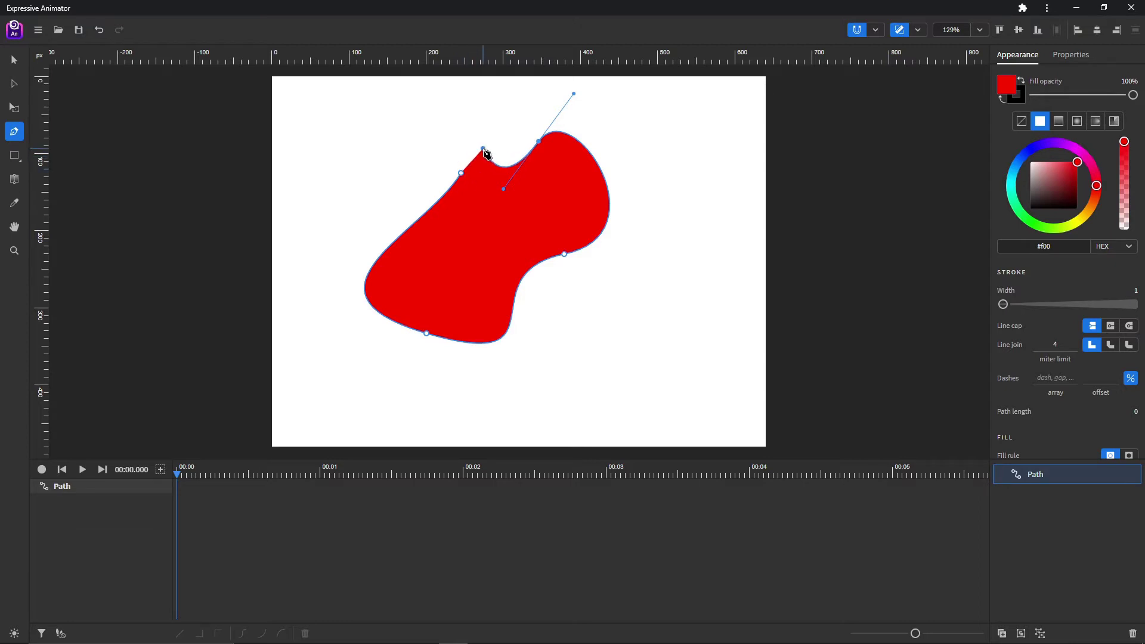
- Add an anchor on the shape's top edge, bend it, then delete it
{"action": "mouse_move", "coordinate": [464, 177]}
{"action": "left_mouse_down"}
{"action": "mouse_move", "coordinate": [482, 147]}
{"action": "mouse_move", "coordinate": [471, 171]}
{"action": "left_mouse_up"}
{"action": "left_click", "coordinate": [469, 169]}
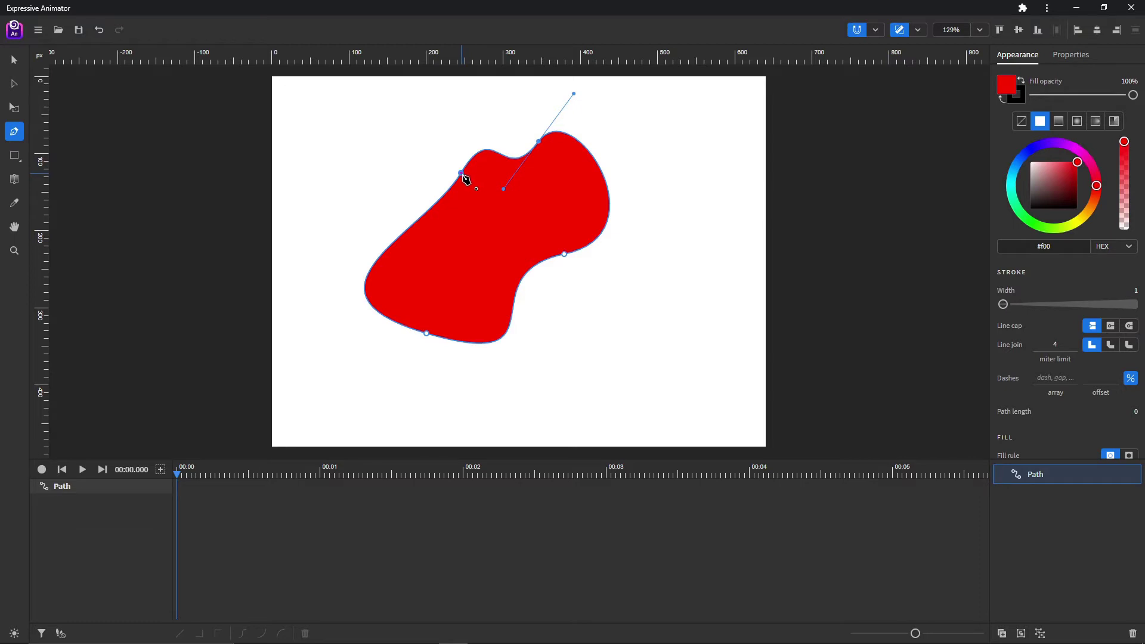
{"action": "key", "text": "Escape"}
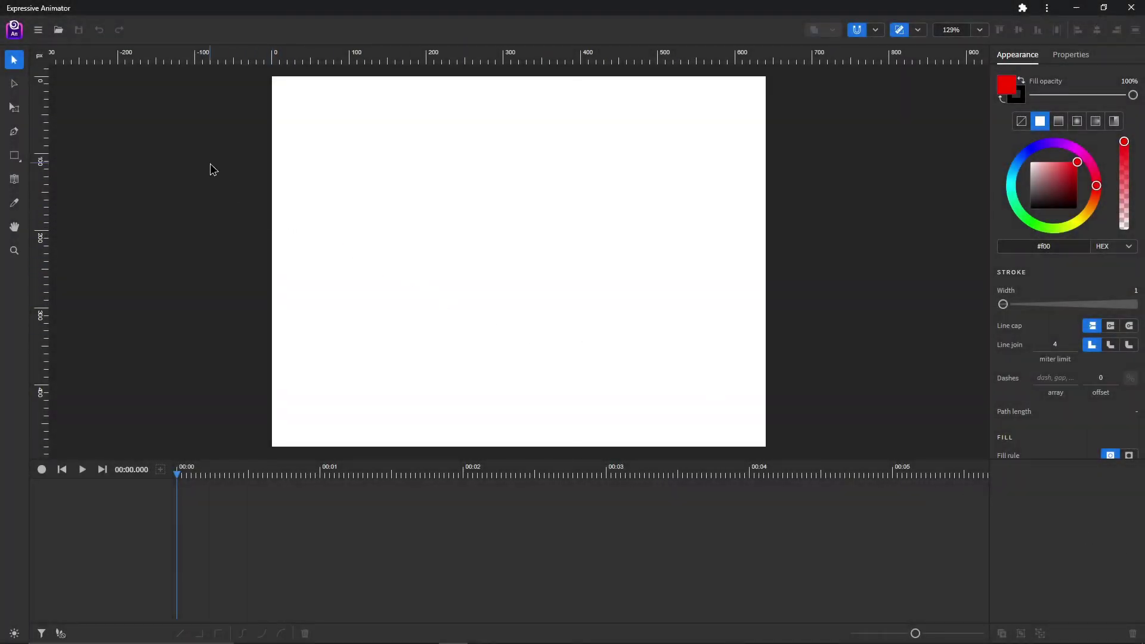
- Draw four red rectangles: a wide top bar, a square below, a bar beside it, and a small square beneath
{"action": "left_click", "coordinate": [15, 157]}
{"action": "left_click_drag", "start_coordinate": [341, 103], "coordinate": [706, 175]}
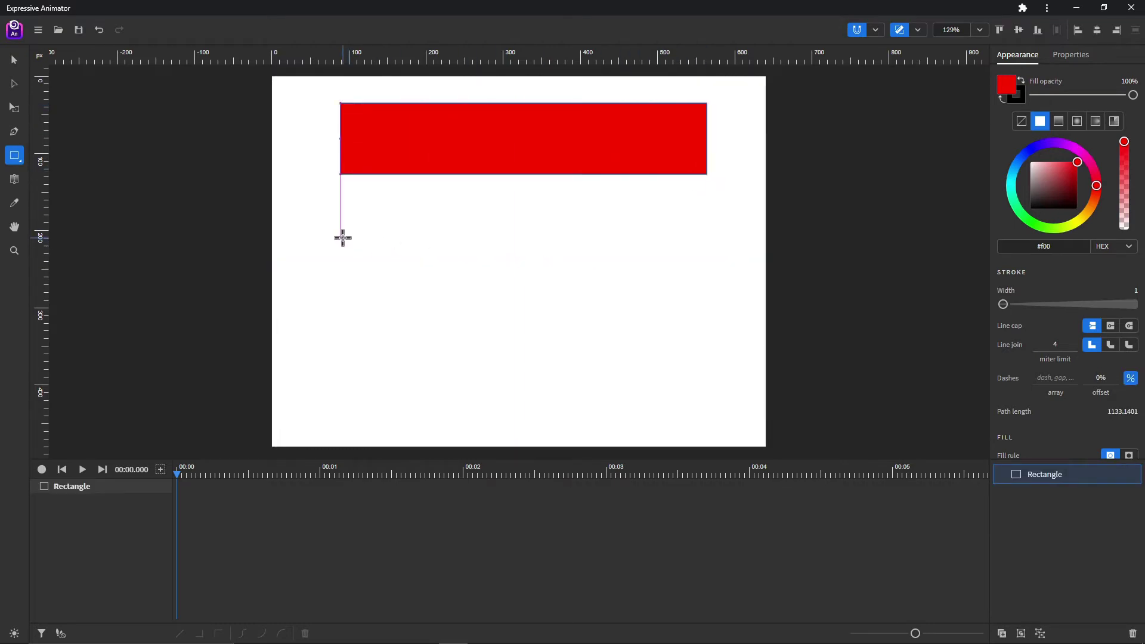
{"action": "mouse_move", "coordinate": [342, 237]}
{"action": "left_mouse_down"}
{"action": "mouse_move", "coordinate": [502, 373]}
{"action": "mouse_move", "coordinate": [402, 274]}
{"action": "mouse_move", "coordinate": [464, 345]}
{"action": "mouse_move", "coordinate": [416, 282]}
{"action": "left_mouse_up"}
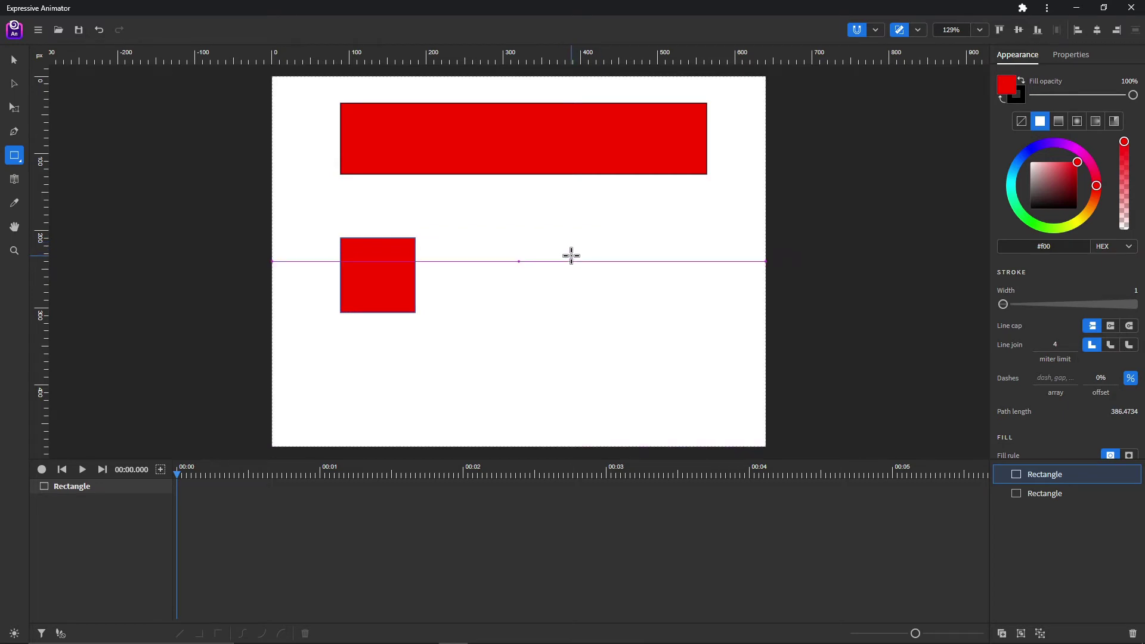
{"action": "mouse_move", "coordinate": [570, 253]}
{"action": "left_mouse_down"}
{"action": "mouse_move", "coordinate": [705, 345]}
{"action": "mouse_move", "coordinate": [710, 234]}
{"action": "mouse_move", "coordinate": [682, 360]}
{"action": "mouse_move", "coordinate": [657, 314]}
{"action": "mouse_move", "coordinate": [602, 265]}
{"action": "mouse_move", "coordinate": [633, 317]}
{"action": "mouse_move", "coordinate": [641, 281]}
{"action": "mouse_move", "coordinate": [674, 288]}
{"action": "left_mouse_up"}
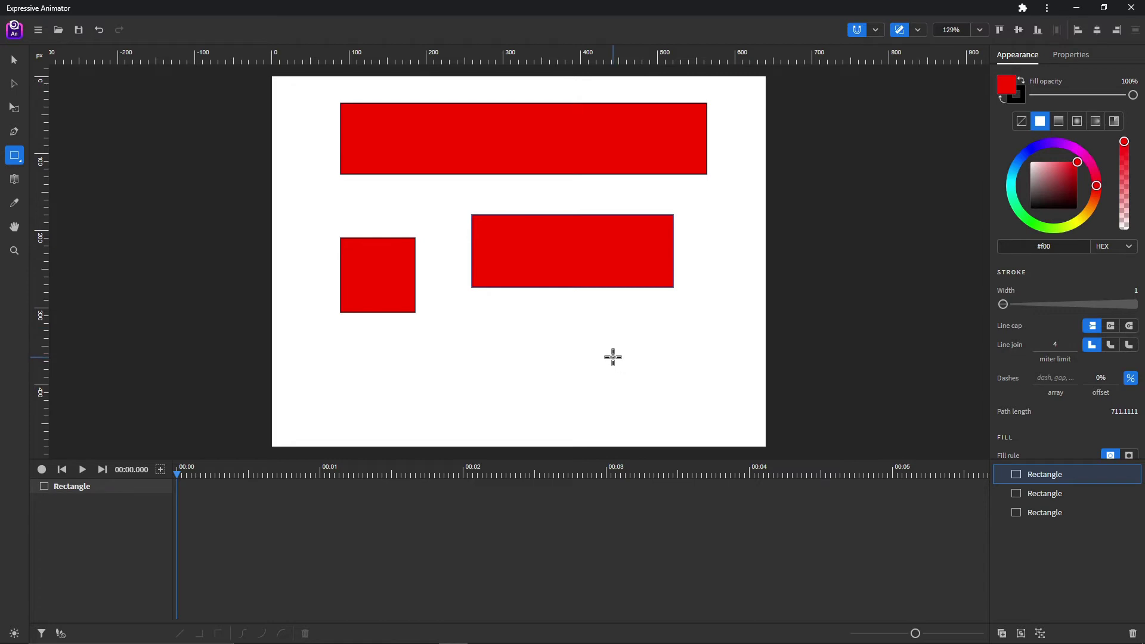
{"action": "mouse_move", "coordinate": [578, 338]}
{"action": "left_mouse_down"}
{"action": "mouse_move", "coordinate": [698, 469]}
{"action": "mouse_move", "coordinate": [603, 350]}
{"action": "mouse_move", "coordinate": [677, 435]}
{"action": "mouse_move", "coordinate": [630, 375]}
{"action": "mouse_move", "coordinate": [624, 382]}
{"action": "left_mouse_up"}
{"action": "left_click", "coordinate": [14, 60]}
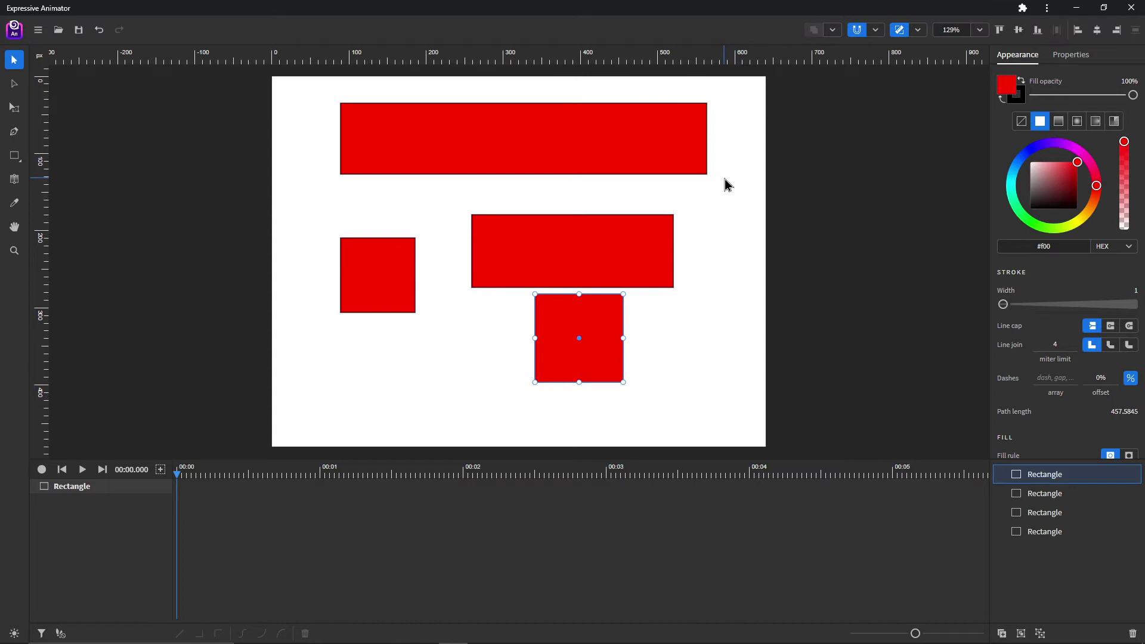
- Give the square radius 100, then per-corner radii 50 and 20, then relink corners at radius 0
{"action": "left_click", "coordinate": [1071, 56]}
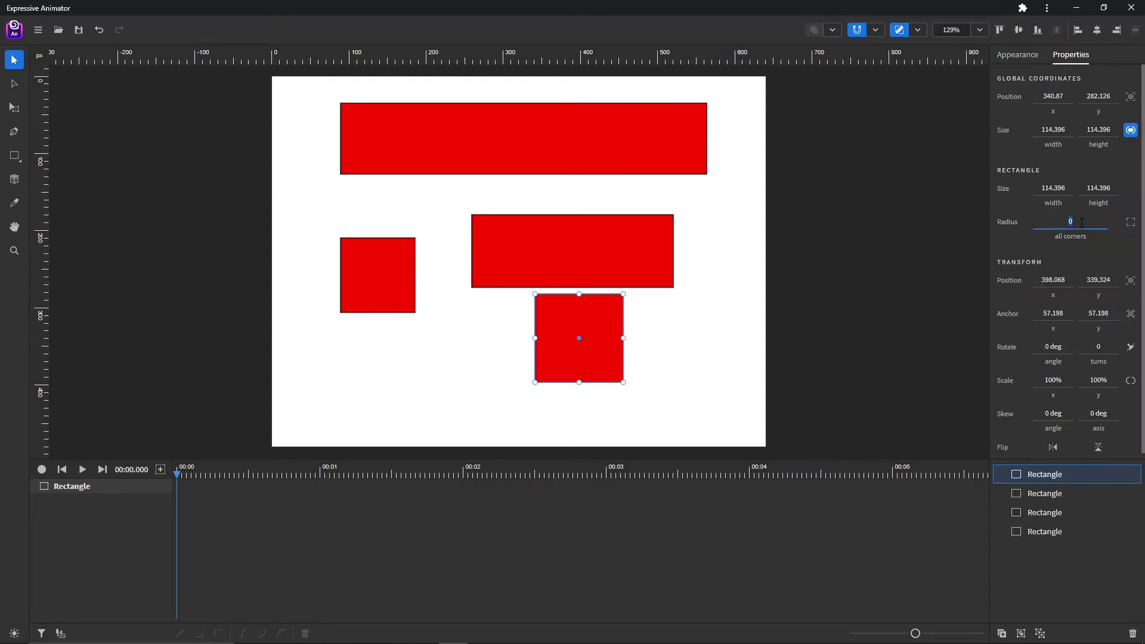
{"action": "type", "text": "100"}
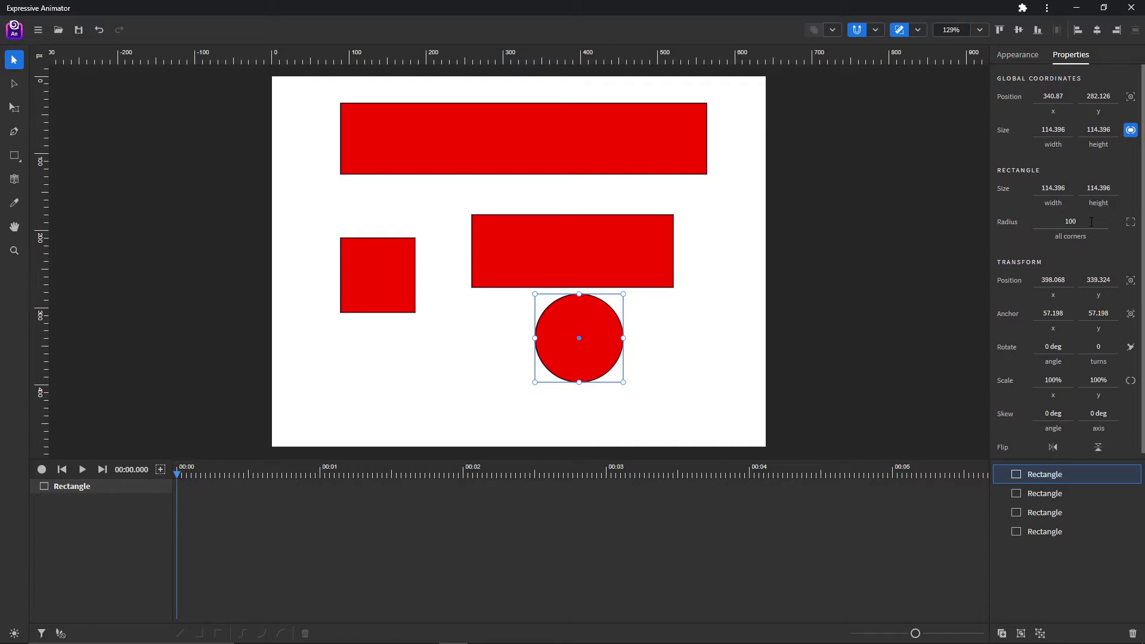
{"action": "left_click", "coordinate": [1131, 224]}
{"action": "left_click", "coordinate": [1061, 222]}
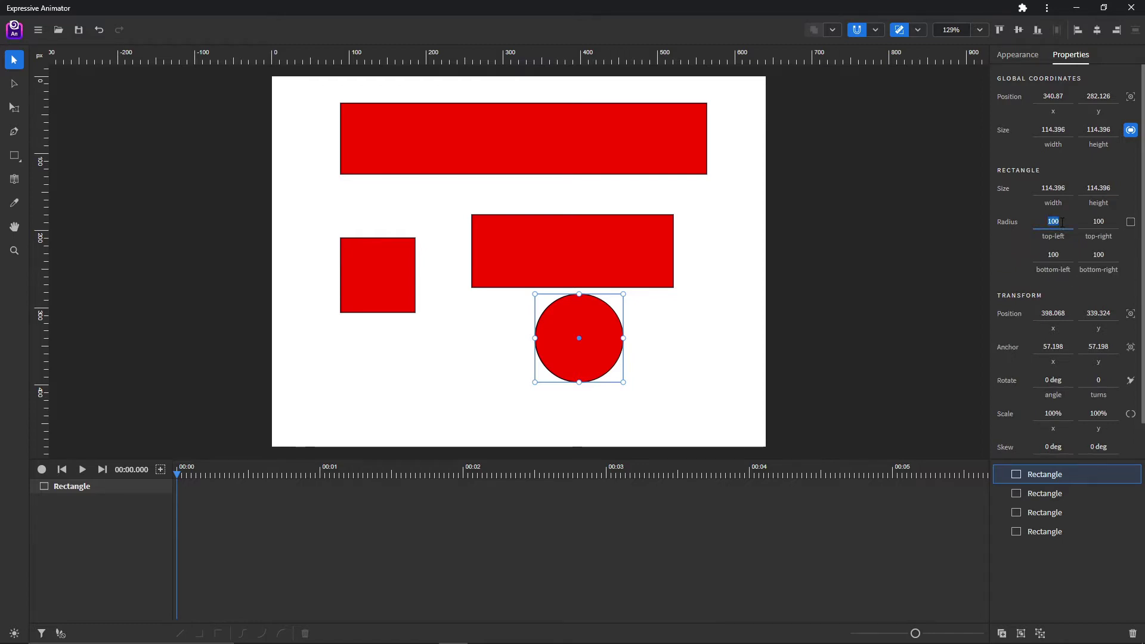
{"action": "type", "text": "050"}
{"action": "key", "text": "Tab"}
{"action": "type", "text": "0"}
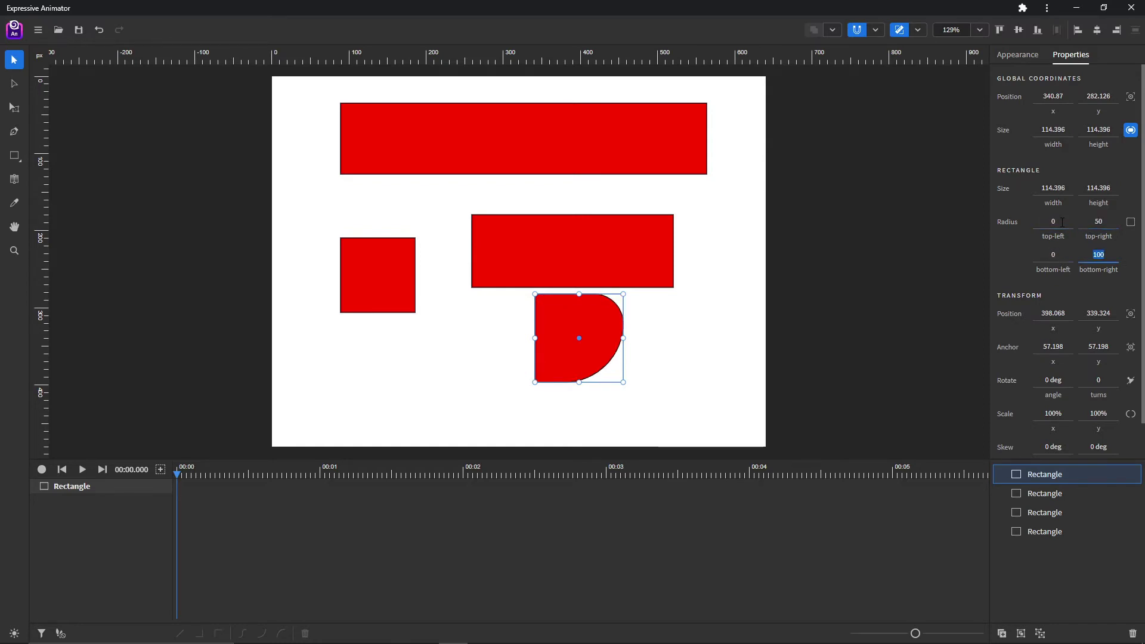
{"action": "type", "text": "20"}
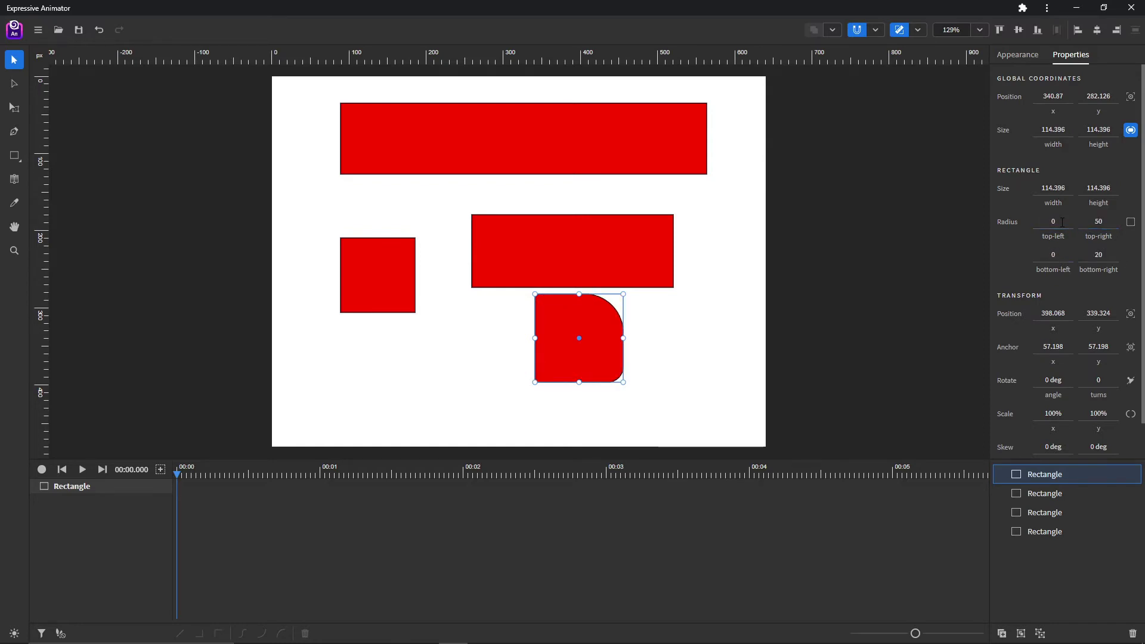
{"action": "left_click", "coordinate": [1132, 226]}
{"action": "left_click", "coordinate": [1086, 221]}
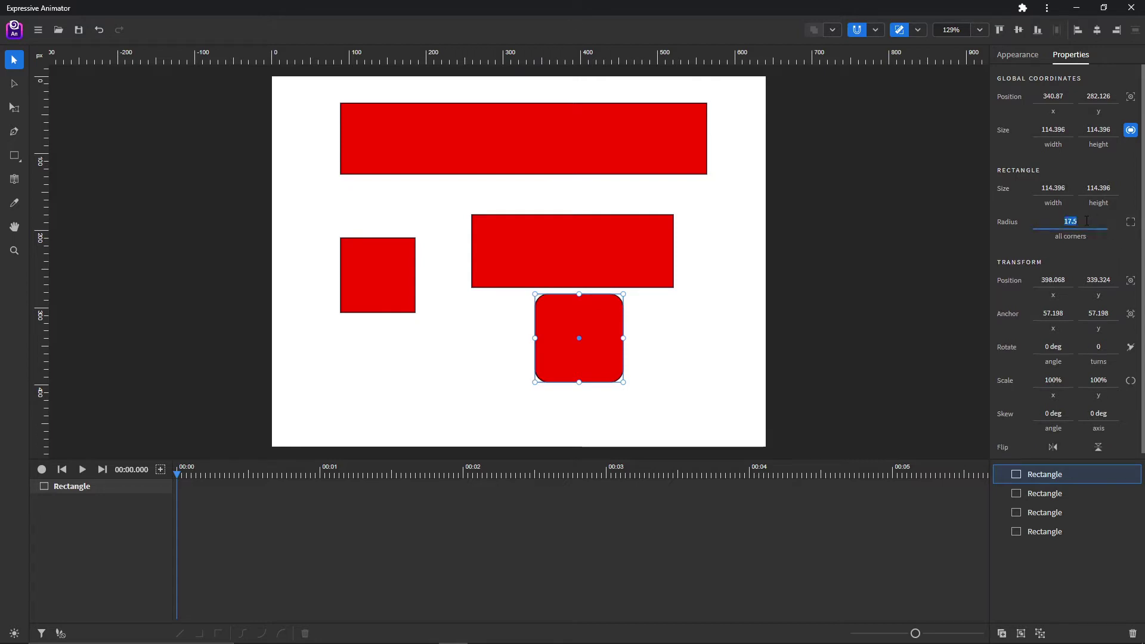
{"action": "type", "text": "0"}
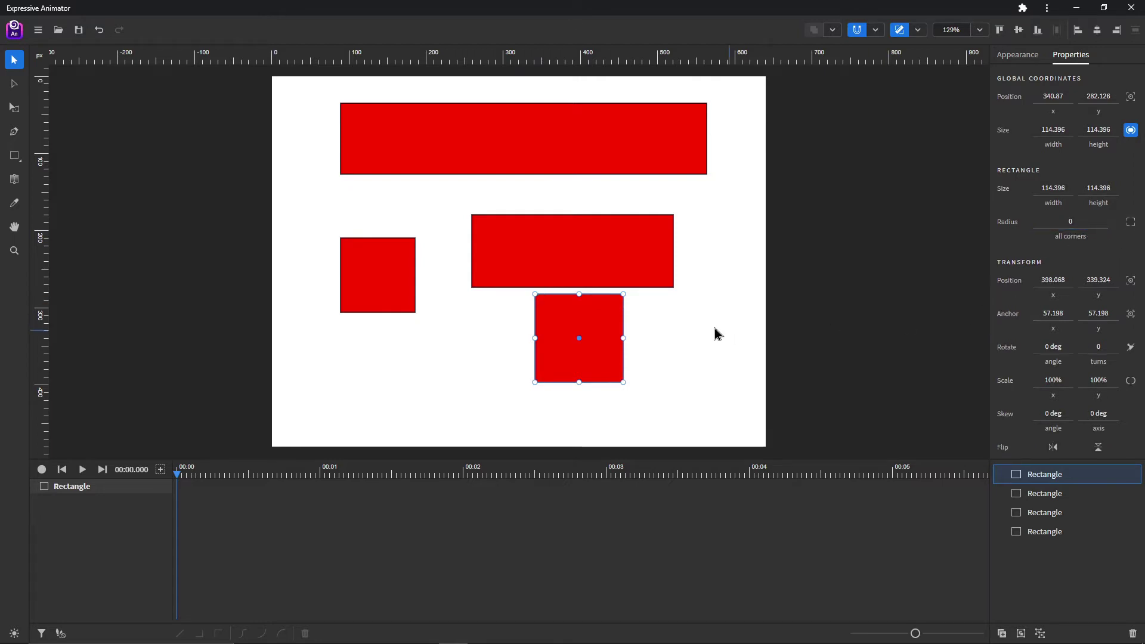
- Select all four rectangles and delete them
{"action": "left_click", "coordinate": [676, 316]}
{"action": "left_click_drag", "start_coordinate": [314, 119], "coordinate": [626, 373]}
{"action": "key", "text": "Delete"}
{"action": "left_click", "coordinate": [11, 158]}
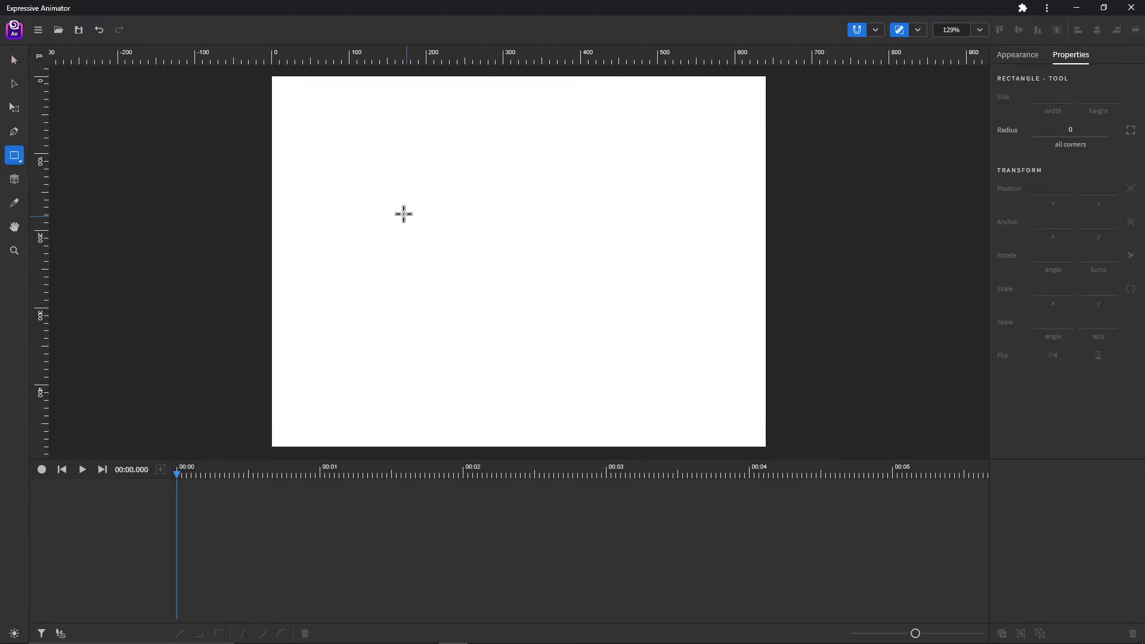
{"action": "mouse_move", "coordinate": [416, 138]}
{"action": "left_mouse_down"}
{"action": "mouse_move", "coordinate": [596, 338]}
{"action": "mouse_move", "coordinate": [623, 336]}
{"action": "mouse_move", "coordinate": [579, 276]}
{"action": "mouse_move", "coordinate": [628, 338]}
{"action": "mouse_move", "coordinate": [608, 318]}
{"action": "left_mouse_up"}
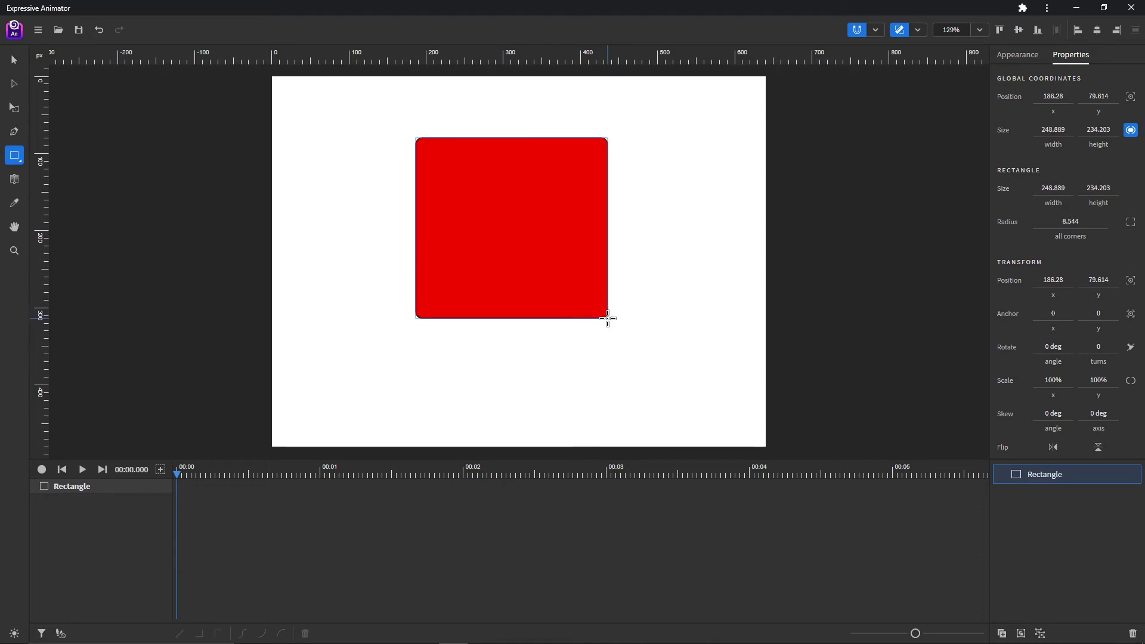
{"action": "key", "text": "Up"}
{"action": "key", "text": "Up"}
{"action": "key", "text": "Up"}
{"action": "key", "text": "Up"}
{"action": "key", "text": "Up"}
{"action": "key", "text": "Up"}
{"action": "key", "text": "Up"}
{"action": "key", "text": "Up"}
{"action": "key", "text": "Up"}
{"action": "key", "text": "Up"}
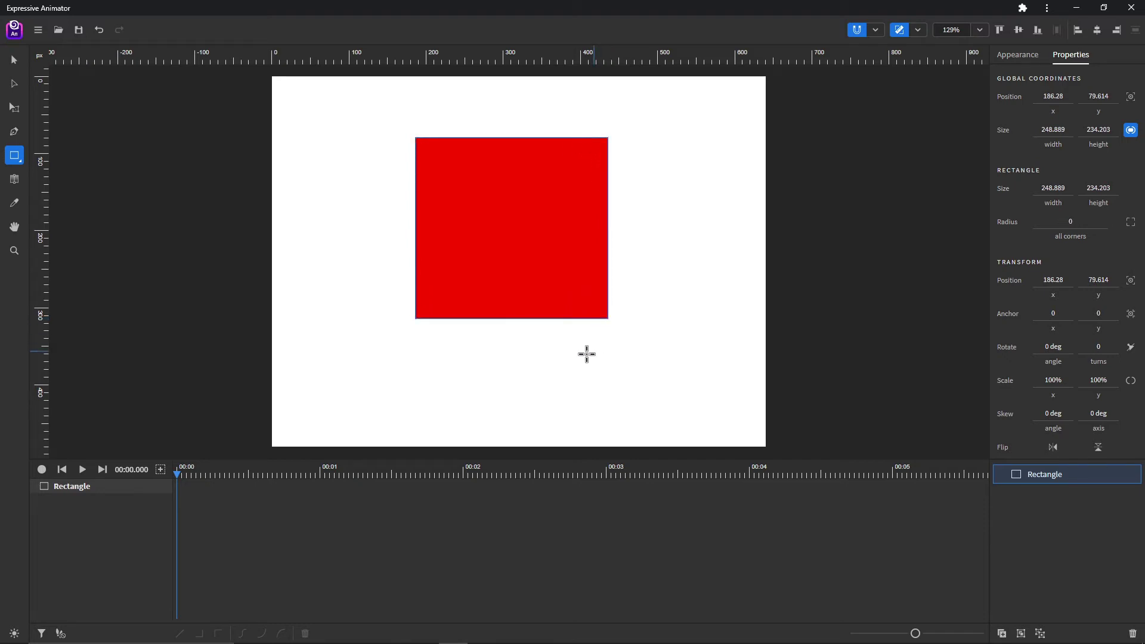
{"action": "left_click", "coordinate": [14, 65]}
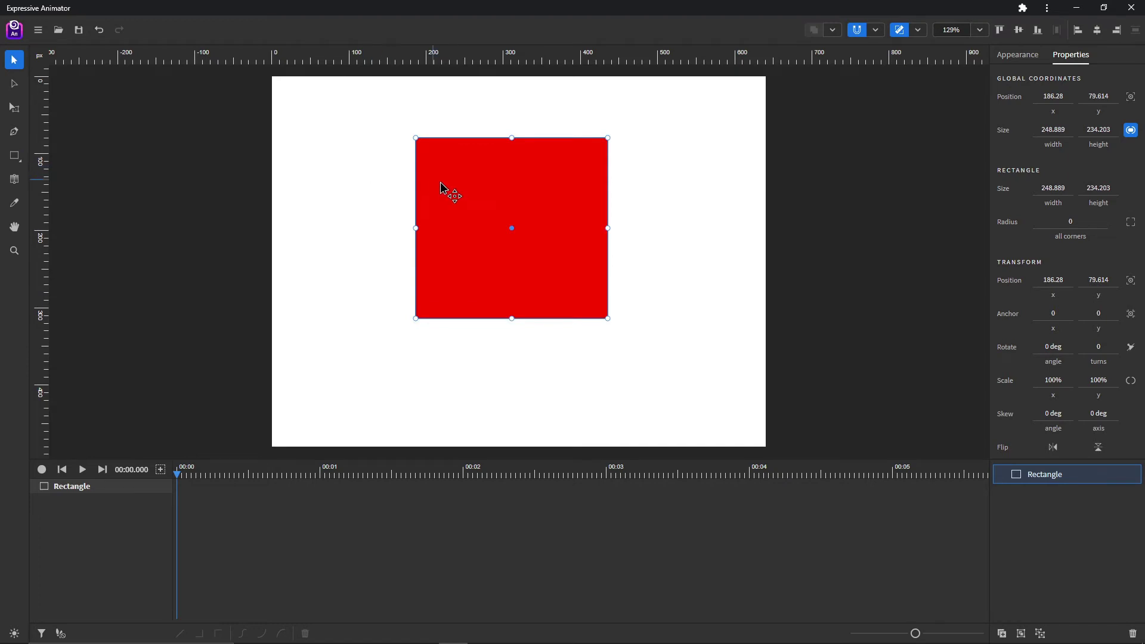
{"action": "key", "text": "Delete"}
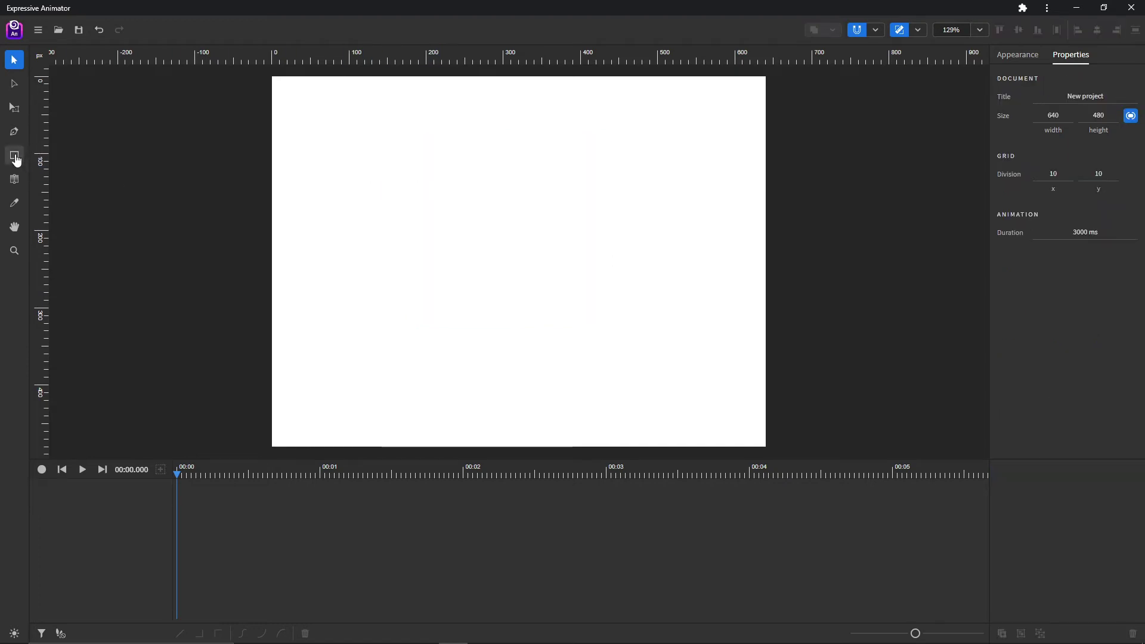
{"action": "mouse_move", "coordinate": [16, 158]}
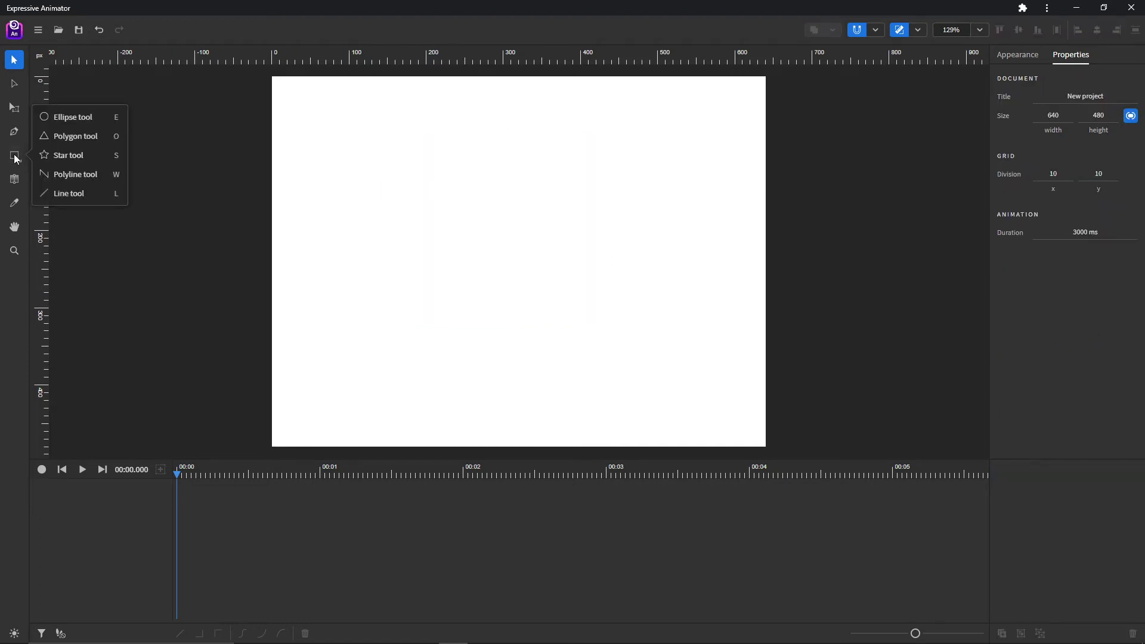
{"action": "left_click", "coordinate": [82, 119]}
{"action": "left_click_drag", "start_coordinate": [360, 104], "coordinate": [704, 180]}
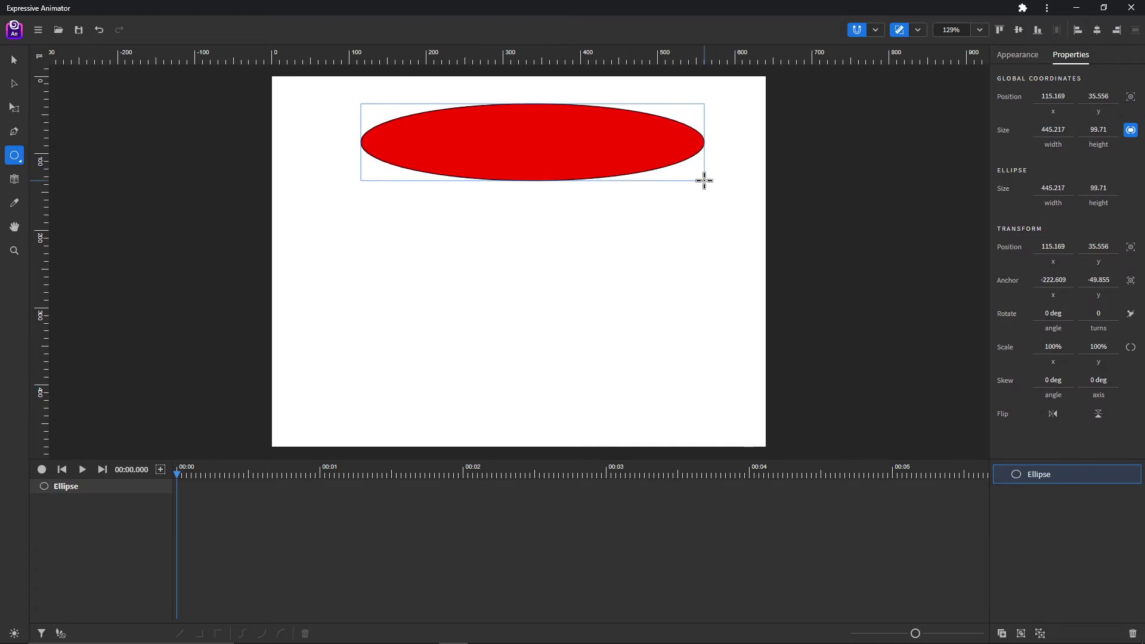
{"action": "left_click", "coordinate": [360, 244]}
{"action": "left_click_drag", "start_coordinate": [370, 253], "coordinate": [472, 335]}
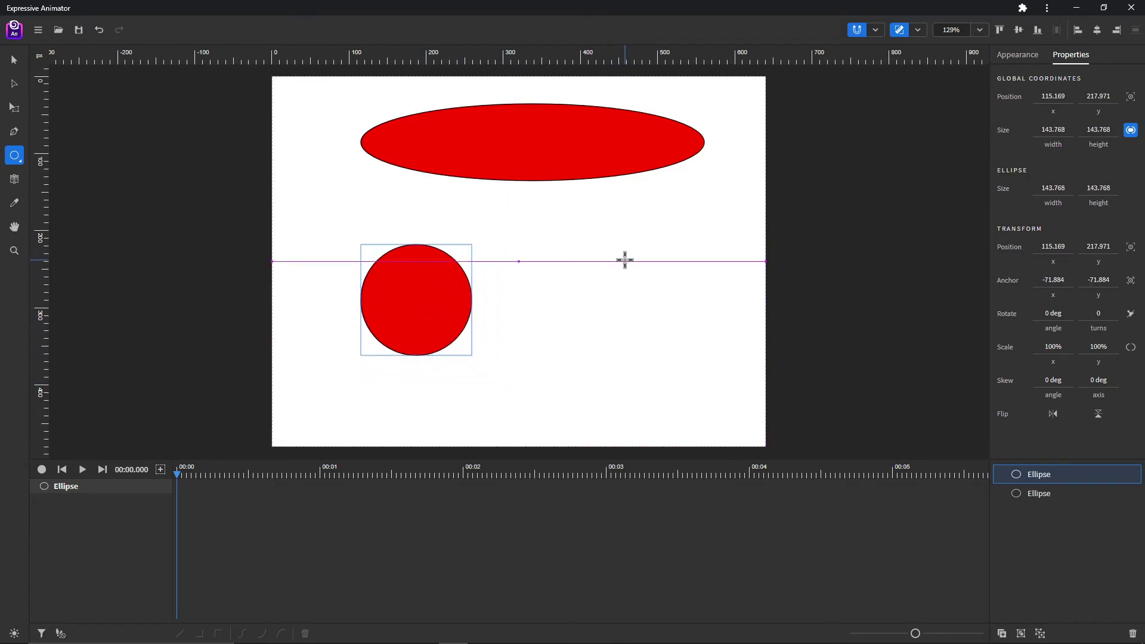
{"action": "mouse_move", "coordinate": [605, 261]}
{"action": "left_mouse_down"}
{"action": "mouse_move", "coordinate": [675, 317]}
{"action": "mouse_move", "coordinate": [732, 340]}
{"action": "mouse_move", "coordinate": [685, 286]}
{"action": "mouse_move", "coordinate": [687, 337]}
{"action": "mouse_move", "coordinate": [636, 281]}
{"action": "mouse_move", "coordinate": [687, 340]}
{"action": "mouse_move", "coordinate": [624, 274]}
{"action": "mouse_move", "coordinate": [674, 340]}
{"action": "mouse_move", "coordinate": [618, 275]}
{"action": "left_mouse_up"}
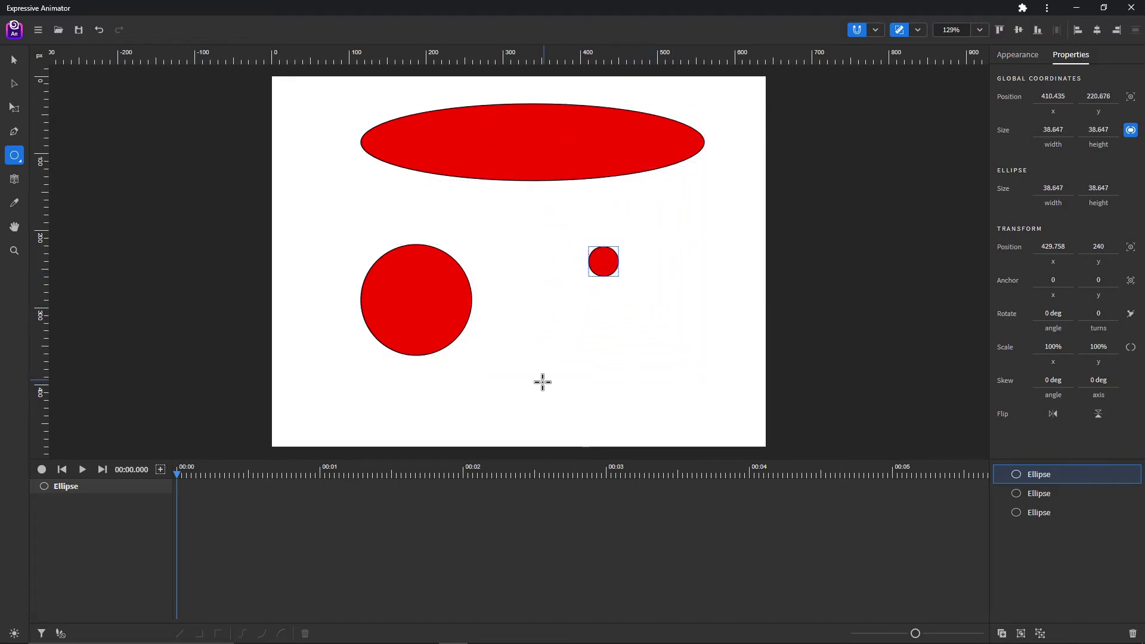
{"action": "left_click", "coordinate": [18, 63]}
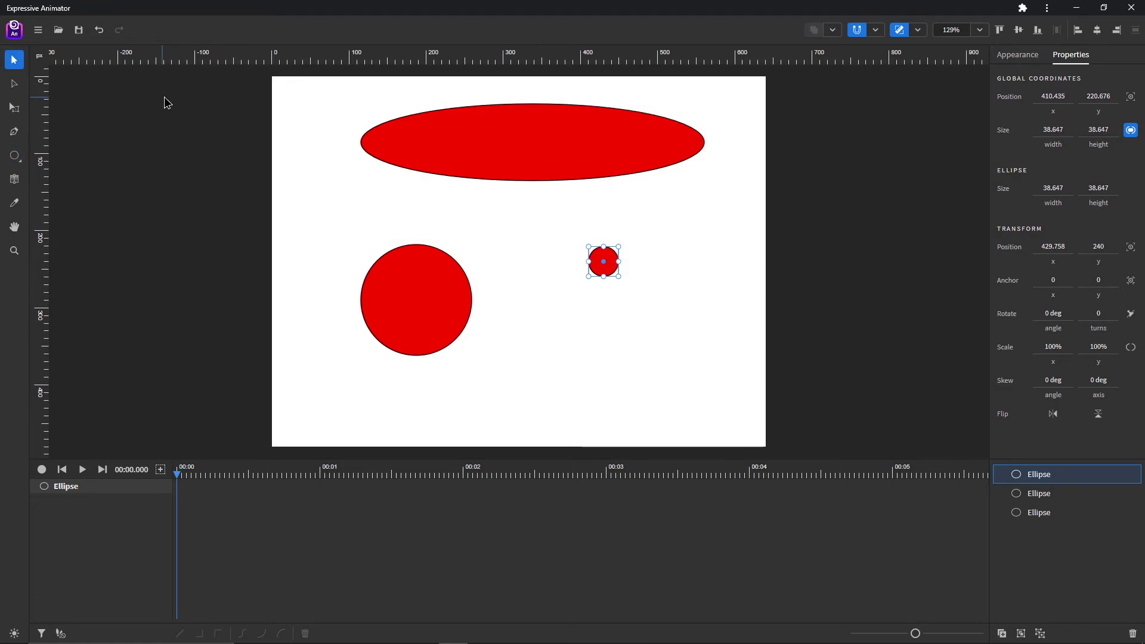
{"action": "left_click_drag", "start_coordinate": [316, 117], "coordinate": [640, 354]}
{"action": "key", "text": "Delete"}
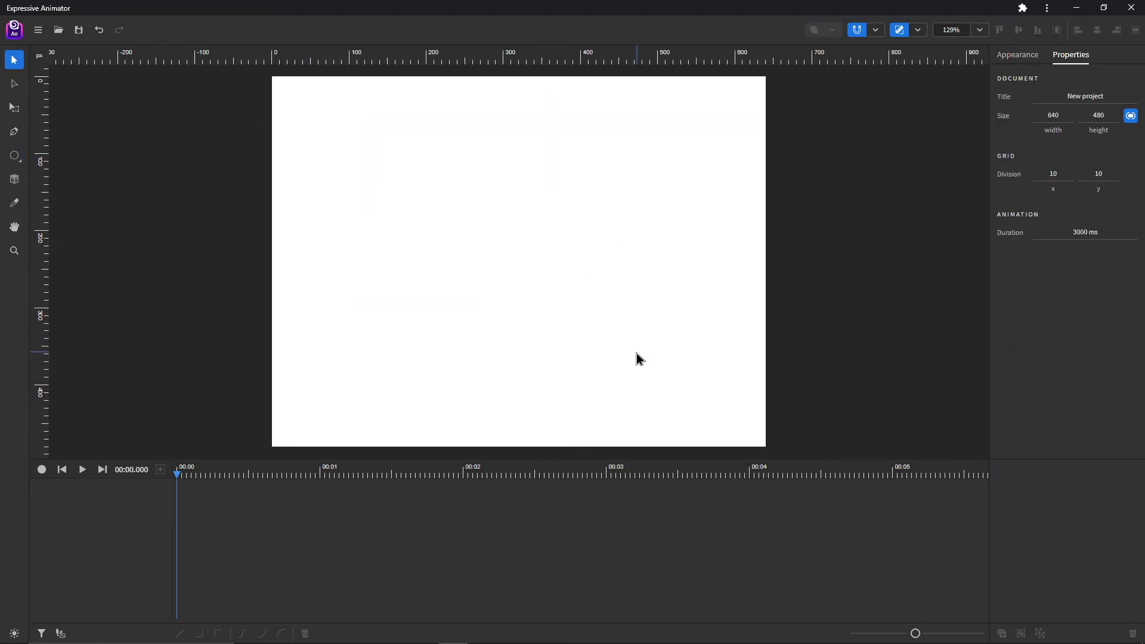
- With the Polygon tool, draw a small triangle top-left and a larger one right of centre
{"action": "right_click", "coordinate": [15, 157]}
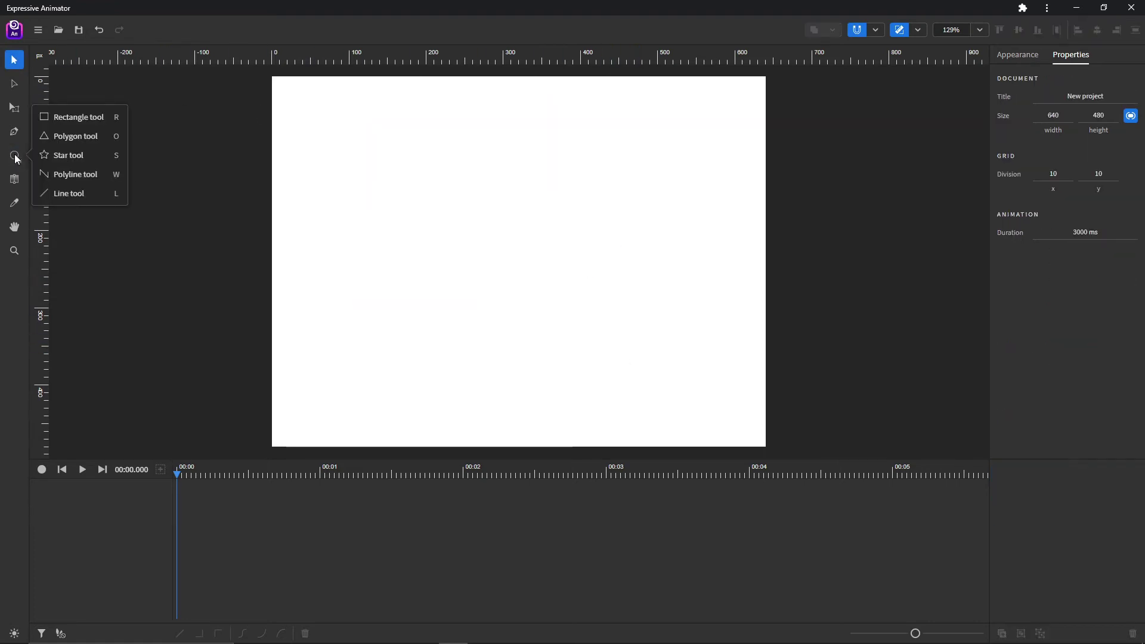
{"action": "left_click", "coordinate": [74, 141]}
{"action": "left_click_drag", "start_coordinate": [322, 140], "coordinate": [351, 159]}
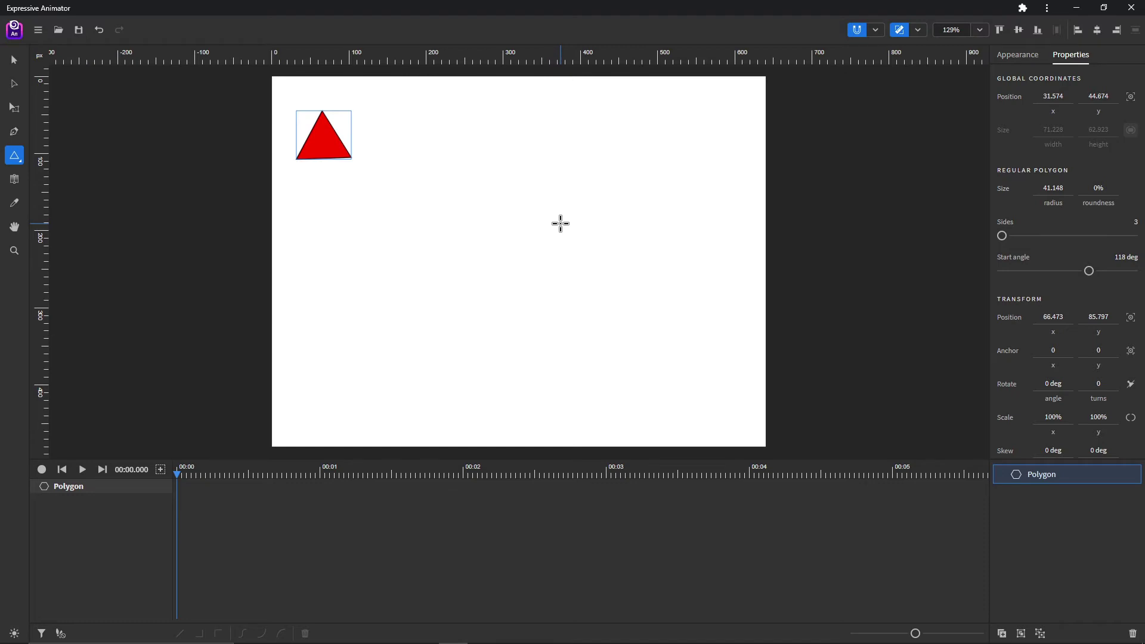
{"action": "left_click_drag", "start_coordinate": [549, 224], "coordinate": [570, 268]}
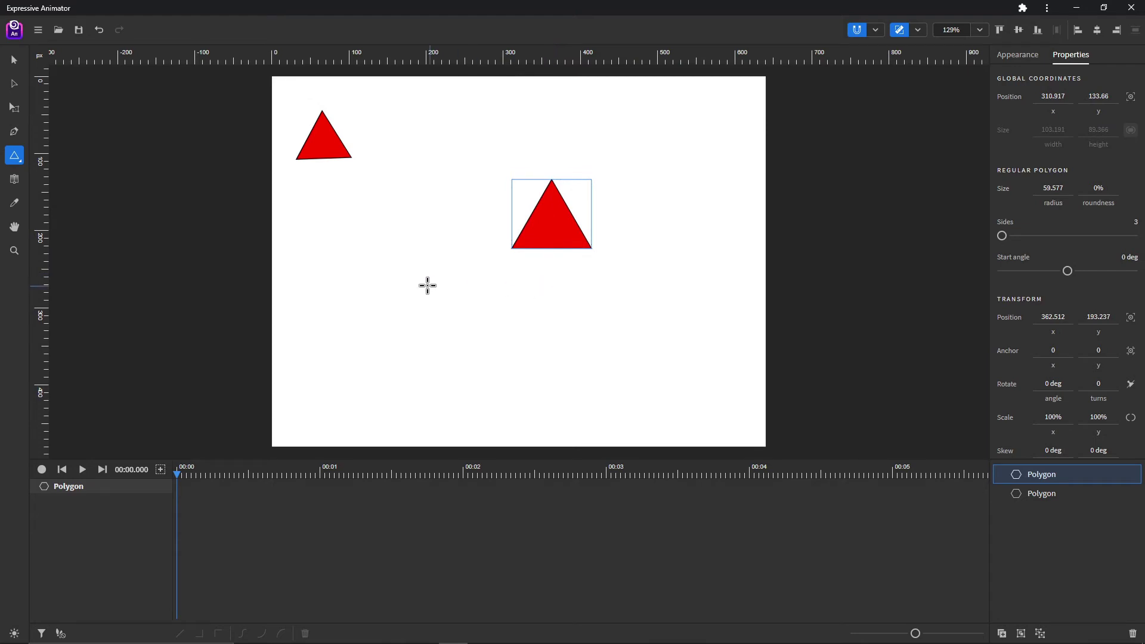
- Draw a third polygon, adjusting sides and roundness while dragging into a -260% three-lobed propeller
{"action": "mouse_move", "coordinate": [378, 235]}
{"action": "left_mouse_down"}
{"action": "mouse_move", "coordinate": [460, 342]}
{"action": "mouse_move", "coordinate": [429, 271]}
{"action": "mouse_move", "coordinate": [466, 299]}
{"action": "mouse_move", "coordinate": [452, 251]}
{"action": "mouse_move", "coordinate": [457, 281]}
{"action": "mouse_move", "coordinate": [429, 263]}
{"action": "left_mouse_up"}
{"action": "key", "text": "Up"}
{"action": "key", "text": "Up"}
{"action": "key", "text": "Up"}
{"action": "key", "text": "Up"}
{"action": "key", "text": "Up"}
{"action": "key", "text": "Up"}
{"action": "key", "text": "Down"}
{"action": "key", "text": "Down"}
{"action": "key", "text": "Down"}
{"action": "key", "text": "Down"}
{"action": "key", "text": "Down"}
{"action": "key", "text": "Down"}
{"action": "key", "text": "Right"}
{"action": "key", "text": "Right"}
{"action": "key", "text": "Right"}
{"action": "key", "text": "Right"}
{"action": "key", "text": "Right"}
{"action": "key", "text": "Right"}
{"action": "key", "text": "Right"}
{"action": "key", "text": "Right"}
{"action": "key", "text": "Right"}
{"action": "key", "text": "Left"}
{"action": "key", "text": "Left"}
{"action": "key", "text": "Left"}
{"action": "key", "text": "Left"}
{"action": "key", "text": "Left"}
{"action": "key", "text": "Left"}
{"action": "key", "text": "Left"}
{"action": "key", "text": "Left"}
{"action": "key", "text": "Left"}
{"action": "key", "text": "Left"}
{"action": "key", "text": "Left"}
{"action": "key", "text": "Left"}
{"action": "key", "text": "Left"}
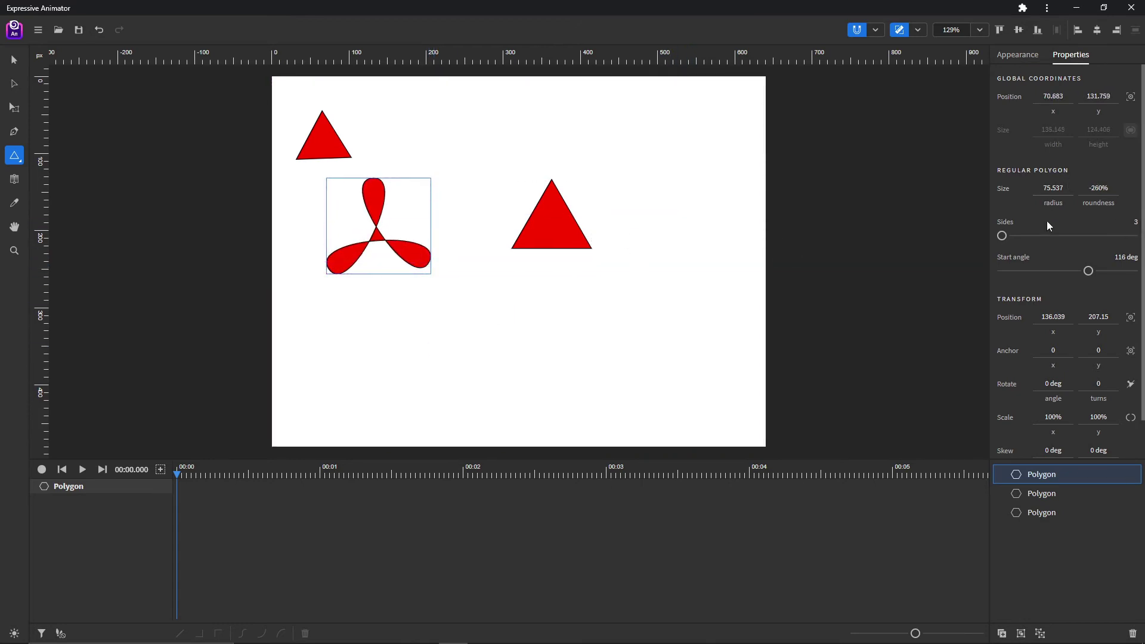
- Reshape the propeller polygon to three sides, −640% roundness and a 12° start angle
{"action": "mouse_move", "coordinate": [1002, 236]}
{"action": "left_mouse_down"}
{"action": "mouse_move", "coordinate": [1045, 235]}
{"action": "mouse_move", "coordinate": [987, 241]}
{"action": "left_mouse_up"}
{"action": "mouse_move", "coordinate": [1088, 272]}
{"action": "left_mouse_down"}
{"action": "mouse_move", "coordinate": [1051, 269]}
{"action": "mouse_move", "coordinate": [1069, 272]}
{"action": "left_mouse_up"}
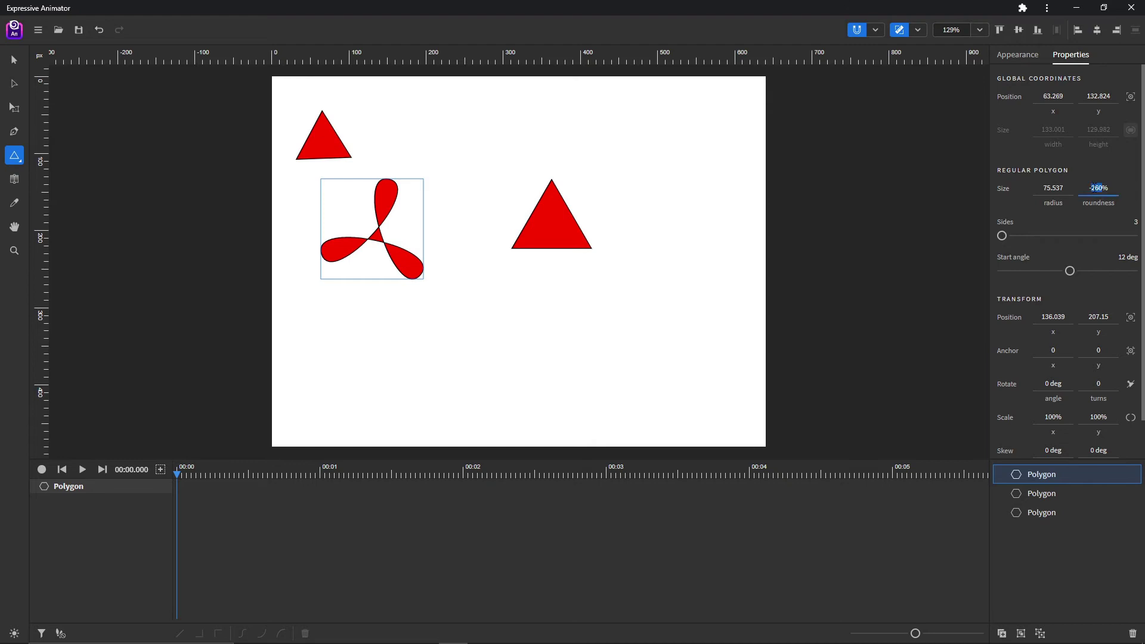
{"action": "scroll", "coordinate": [1093, 187], "scroll_direction": "down", "scroll_amount": 10}
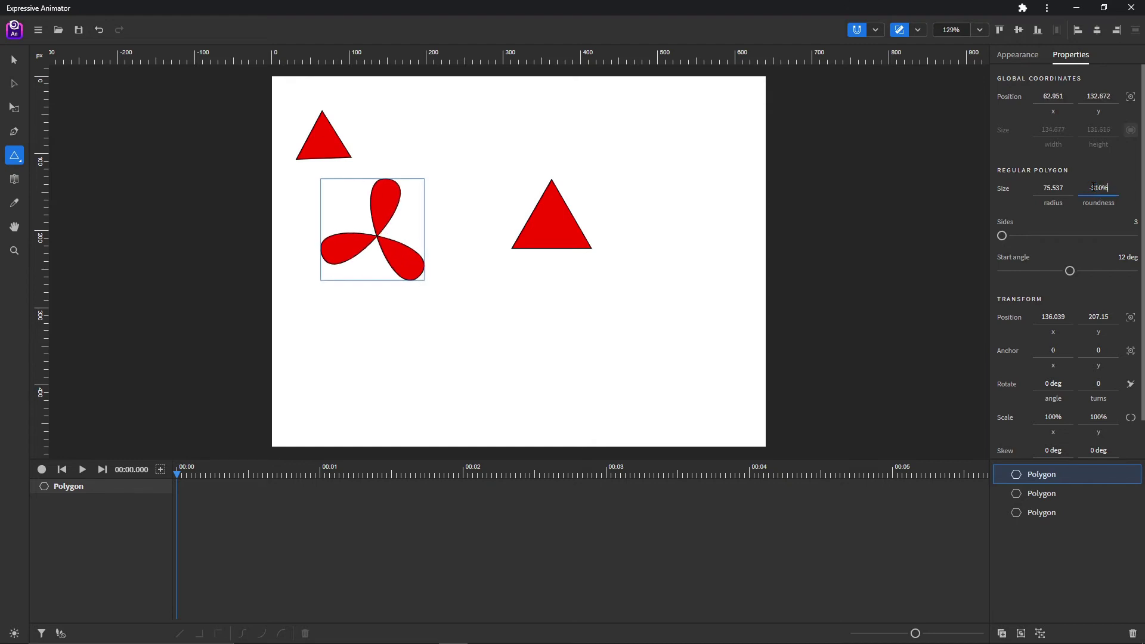
{"action": "scroll", "coordinate": [1093, 187], "scroll_direction": "down", "scroll_amount": 10}
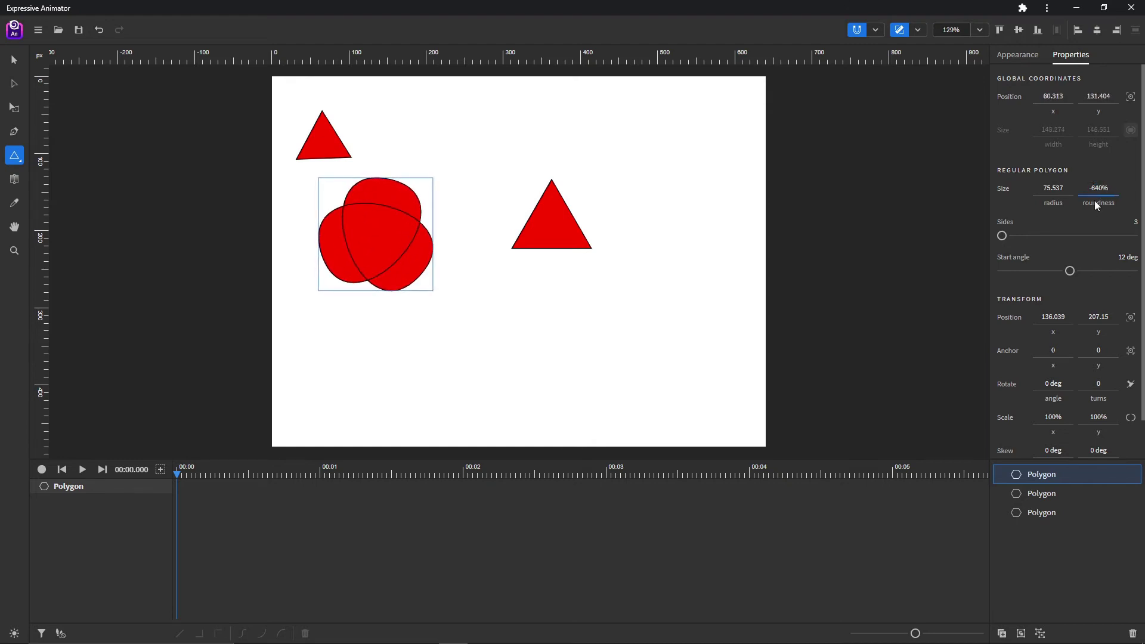
- Select all three polygons and delete them
{"action": "left_click", "coordinate": [14, 60]}
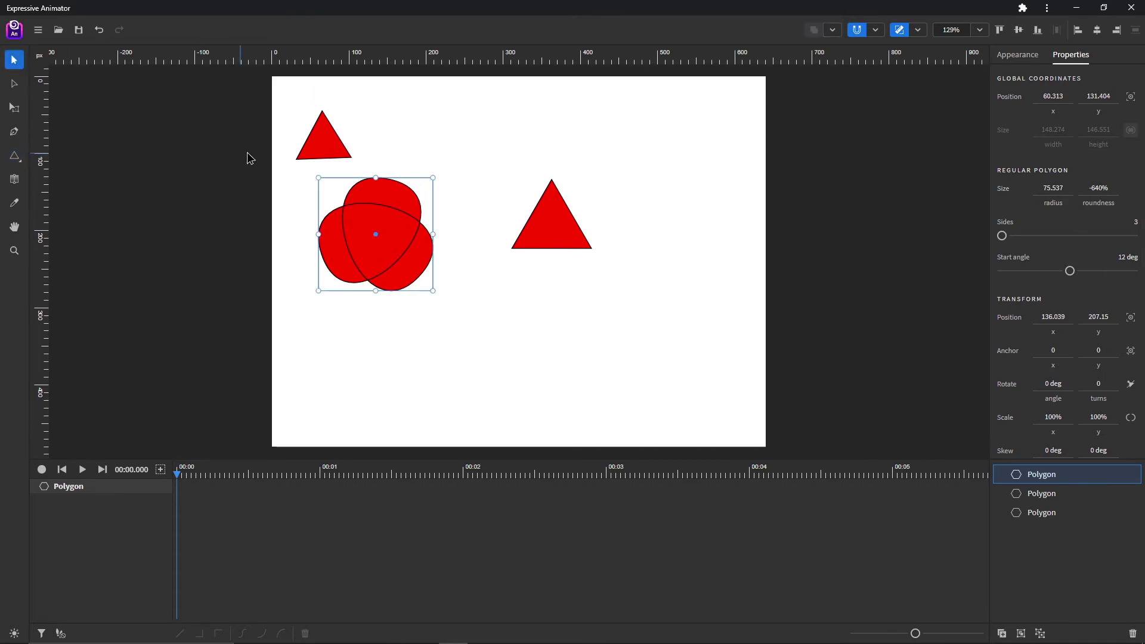
{"action": "left_click_drag", "start_coordinate": [279, 109], "coordinate": [691, 350]}
{"action": "key", "text": "Delete"}
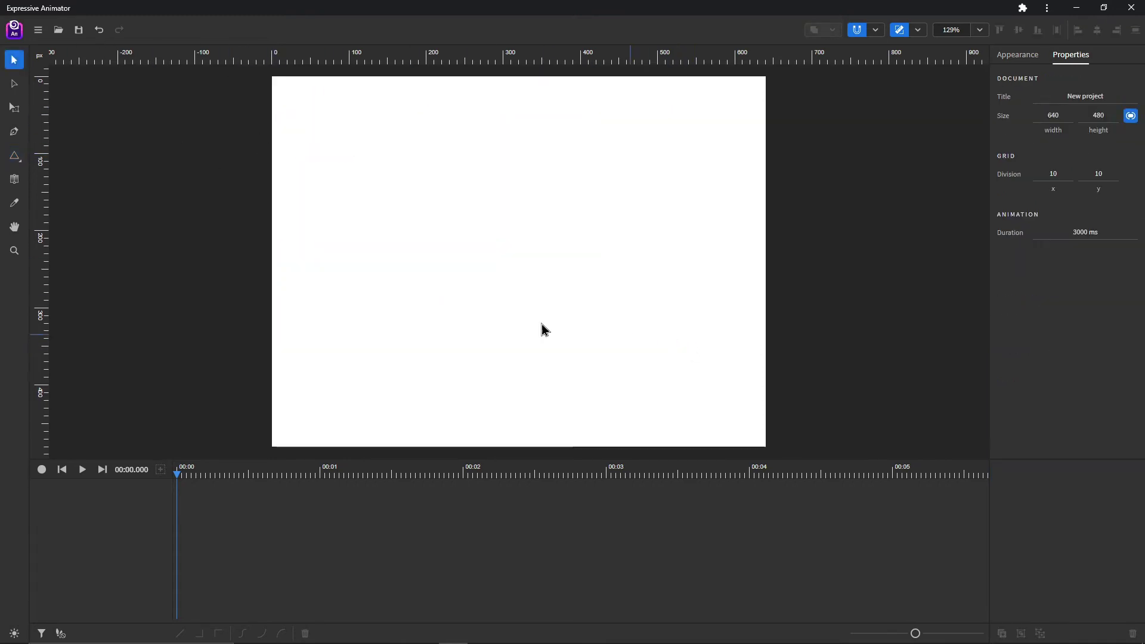
- With the Star tool, draw a small star top-left, a large one right of centre, and one below the first
{"action": "left_click", "coordinate": [16, 157]}
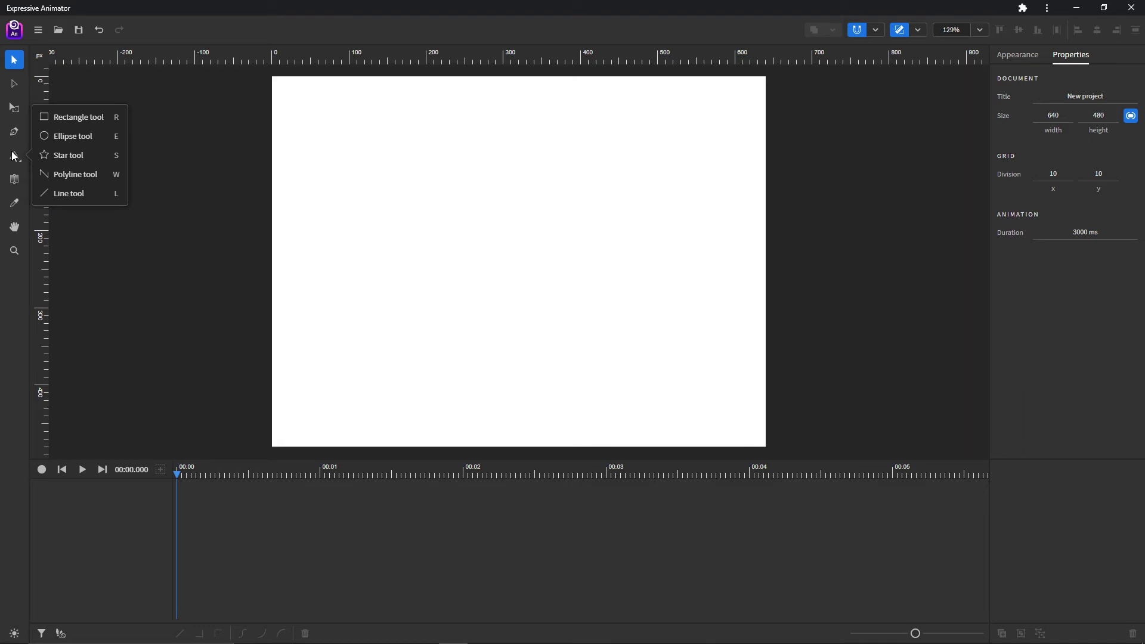
{"action": "left_click", "coordinate": [77, 156]}
{"action": "left_click_drag", "start_coordinate": [332, 157], "coordinate": [360, 197]}
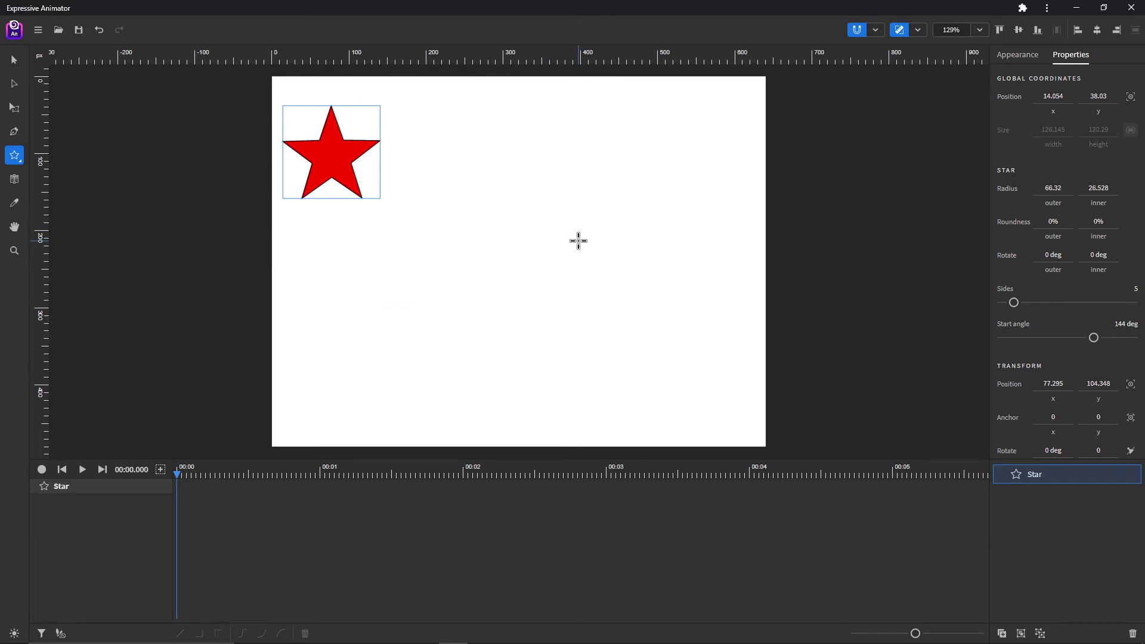
{"action": "left_click_drag", "start_coordinate": [579, 233], "coordinate": [643, 315]}
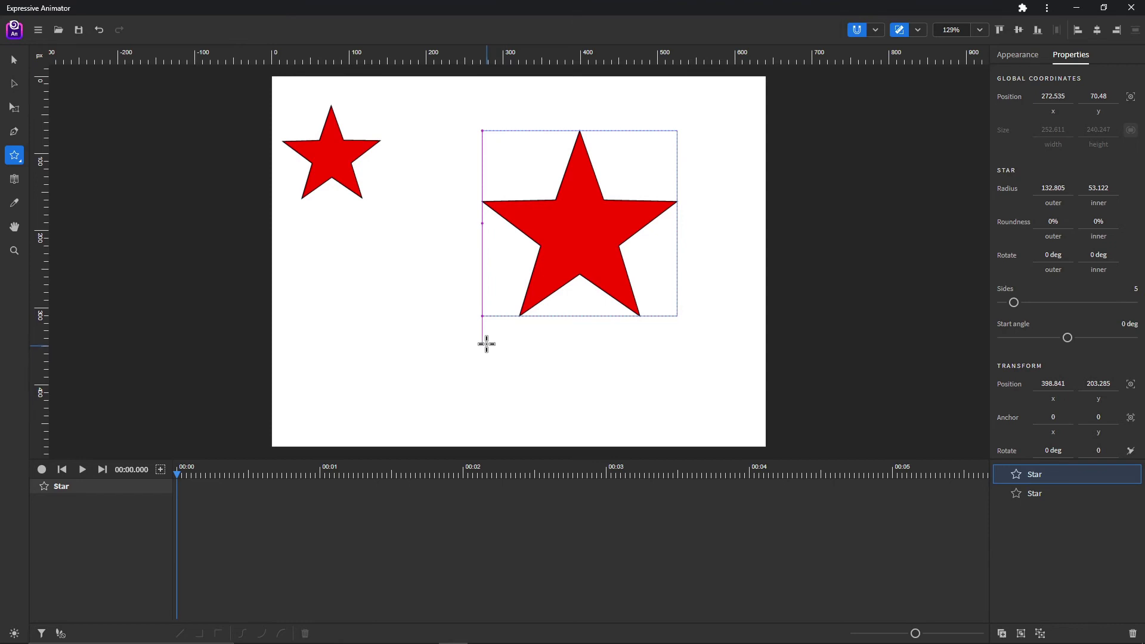
{"action": "mouse_move", "coordinate": [336, 268]}
{"action": "left_mouse_down"}
{"action": "mouse_move", "coordinate": [425, 354]}
{"action": "mouse_move", "coordinate": [374, 309]}
{"action": "left_mouse_up"}
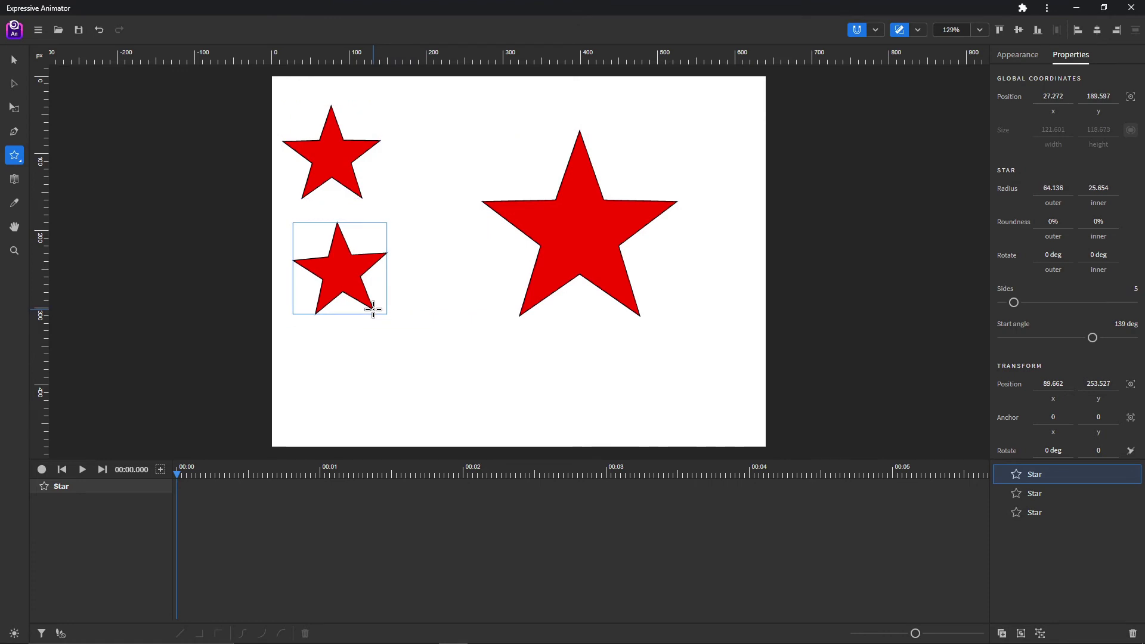
- Experiment with the star's point count and outer roundness, ending as a sharp five-pointed star
{"action": "key", "text": "Up"}
{"action": "key", "text": "Up"}
{"action": "key", "text": "Up"}
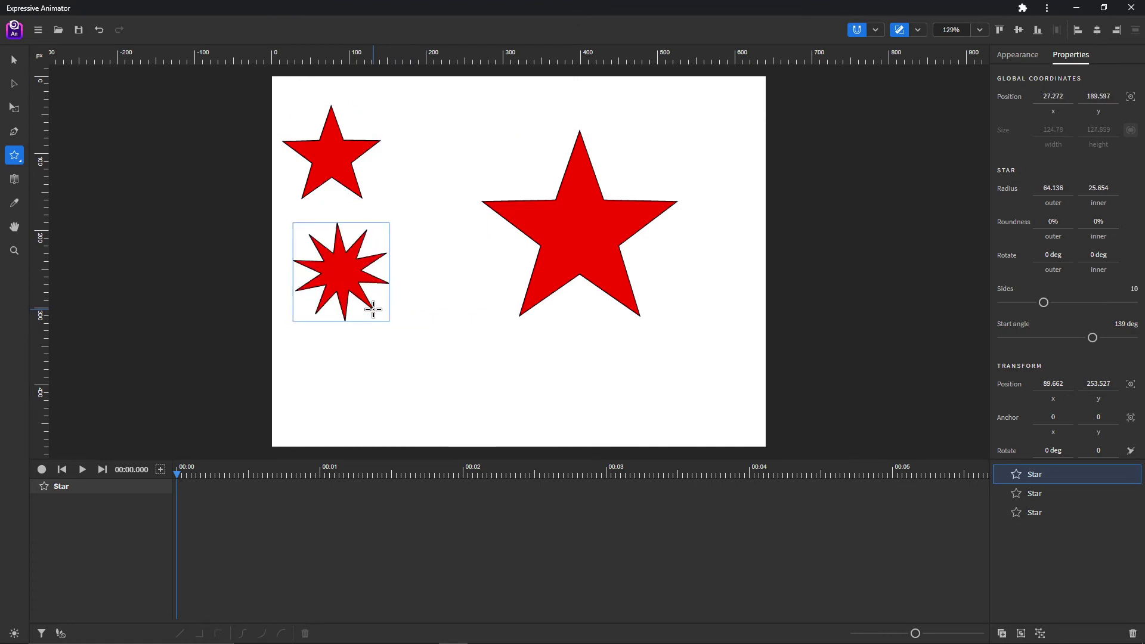
{"action": "key", "text": "Down"}
{"action": "key", "text": "Down"}
{"action": "key", "text": "Down"}
{"action": "key", "text": "Down"}
{"action": "key", "text": "Down"}
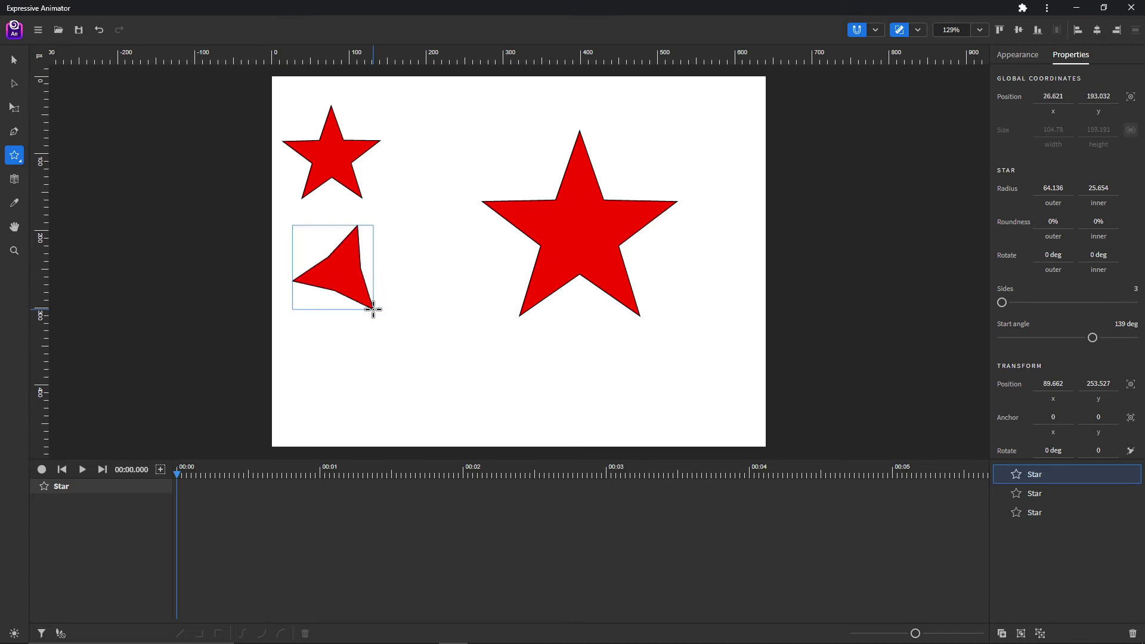
{"action": "key", "text": "Up"}
{"action": "key", "text": "Up"}
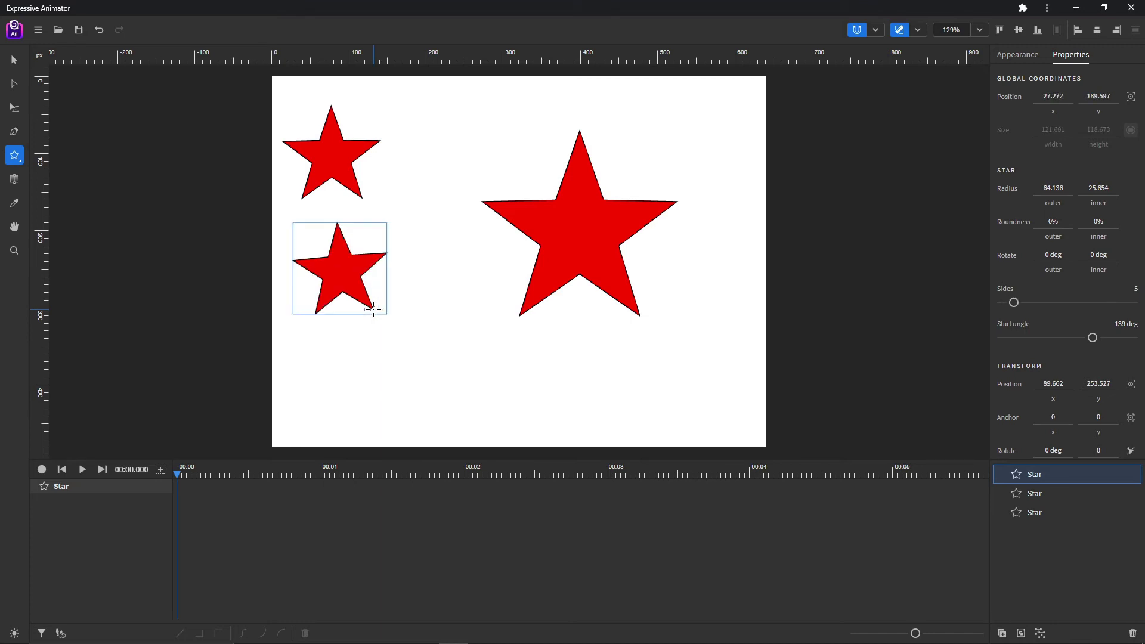
{"action": "key", "text": "Right"}
{"action": "key", "text": "Right"}
{"action": "key", "text": "Right"}
{"action": "key", "text": "Right"}
{"action": "key", "text": "Right"}
{"action": "key", "text": "Right"}
{"action": "key", "text": "Right"}
{"action": "key", "text": "Right"}
{"action": "key", "text": "Right"}
{"action": "key", "text": "Right"}
{"action": "key", "text": "Right"}
{"action": "key", "text": "Right"}
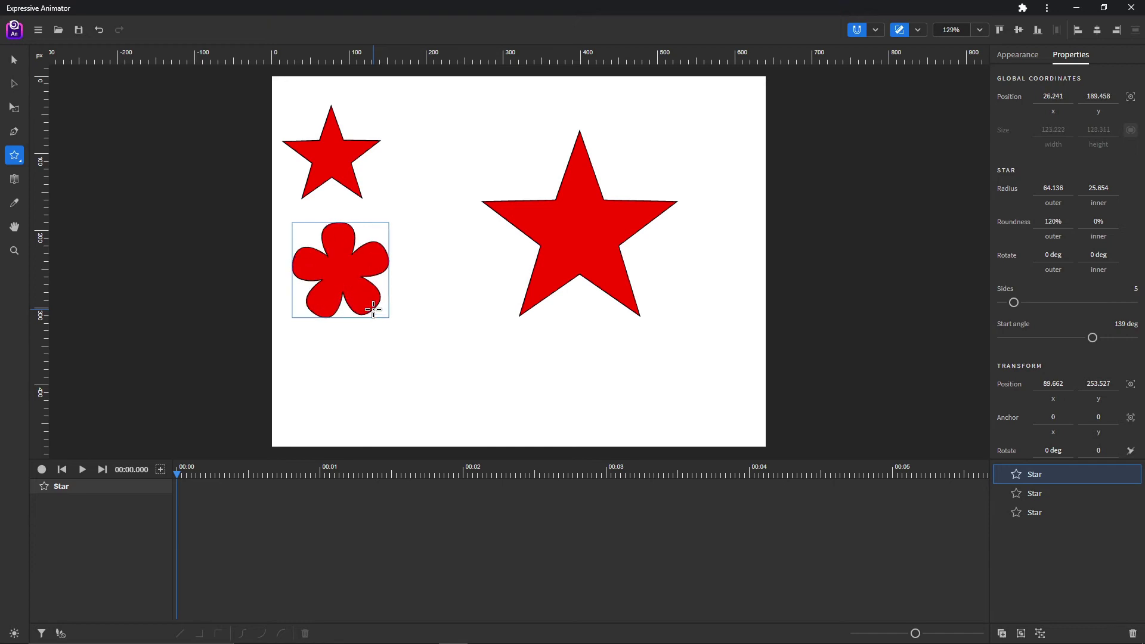
{"action": "key", "text": "Right"}
{"action": "key", "text": "Right"}
{"action": "key", "text": "Right"}
{"action": "key", "text": "Right"}
{"action": "key", "text": "Right"}
{"action": "key", "text": "Right"}
{"action": "key", "text": "Right"}
{"action": "key", "text": "Right"}
{"action": "key", "text": "Right"}
{"action": "key", "text": "Right"}
{"action": "key", "text": "Right"}
{"action": "key", "text": "Right"}
{"action": "key", "text": "Right"}
{"action": "key", "text": "Right"}
{"action": "key", "text": "Right"}
{"action": "key", "text": "Right"}
{"action": "key", "text": "Right"}
{"action": "key", "text": "Right"}
{"action": "key", "text": "Right"}
{"action": "key", "text": "Right"}
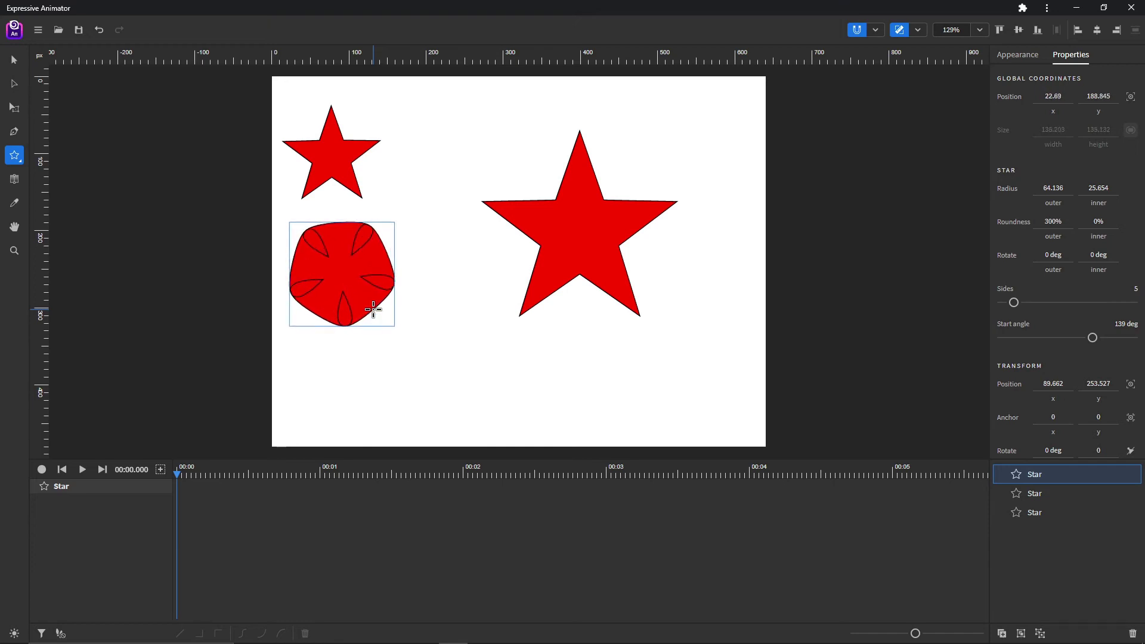
{"action": "key", "text": "Left"}
{"action": "key", "text": "Left"}
{"action": "key", "text": "Left"}
{"action": "key", "text": "Left"}
{"action": "key", "text": "Left"}
{"action": "key", "text": "Left"}
{"action": "key", "text": "Left"}
{"action": "key", "text": "Left"}
{"action": "key", "text": "Left"}
{"action": "key", "text": "Left"}
{"action": "key", "text": "Left"}
{"action": "key", "text": "Left"}
{"action": "key", "text": "Left"}
{"action": "key", "text": "Left"}
{"action": "key", "text": "Left"}
{"action": "key", "text": "Left"}
{"action": "key", "text": "Left"}
{"action": "key", "text": "Left"}
{"action": "key", "text": "Left"}
{"action": "key", "text": "Left"}
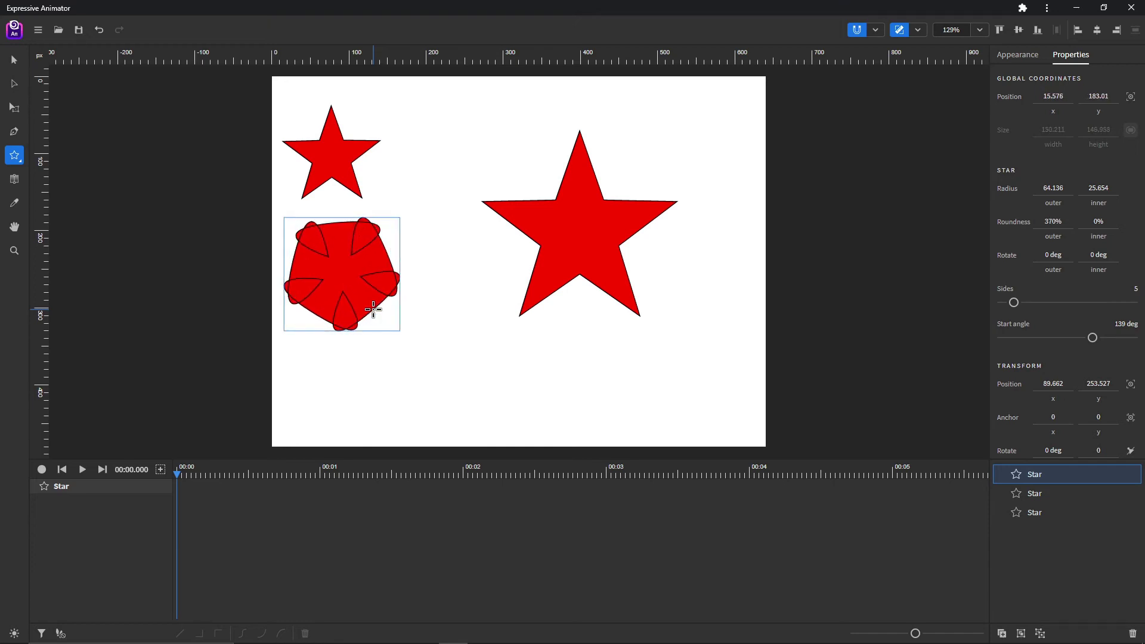
{"action": "key", "text": "Left"}
{"action": "key", "text": "Left"}
{"action": "key", "text": "Left"}
{"action": "key", "text": "Left"}
{"action": "key", "text": "Left"}
{"action": "key", "text": "Left"}
{"action": "key", "text": "Left"}
{"action": "key", "text": "Left"}
{"action": "key", "text": "Left"}
{"action": "key", "text": "Left"}
{"action": "key", "text": "Left"}
{"action": "key", "text": "Left"}
{"action": "key", "text": "Left"}
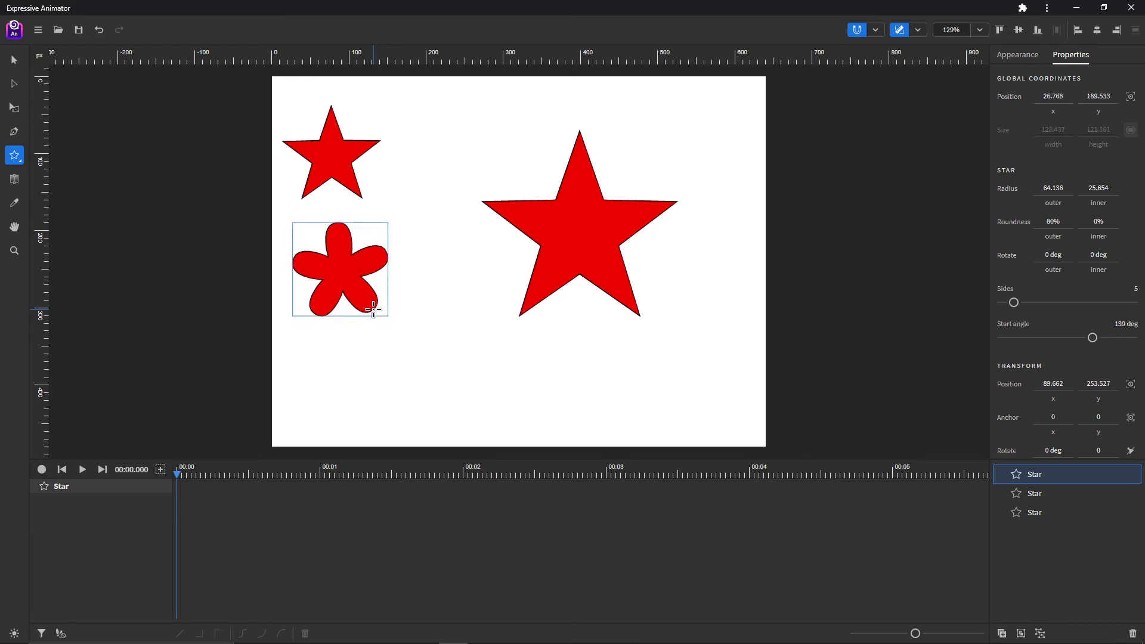
{"action": "key", "text": "Left"}
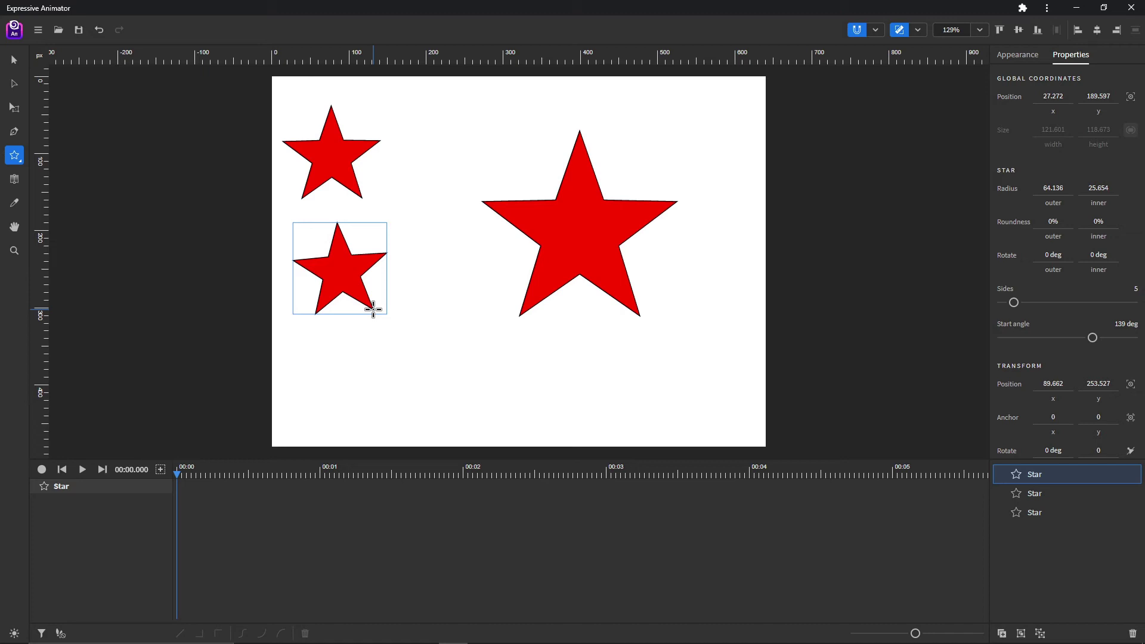
- Vary the star's inner roundness, settling on -1190% for crossing looped curves
{"action": "key", "text": "Tab"}
{"action": "key", "text": "Right"}
{"action": "key", "text": "Right"}
{"action": "key", "text": "Right"}
{"action": "key", "text": "Right"}
{"action": "key", "text": "Right"}
{"action": "key", "text": "Right"}
{"action": "key", "text": "Right"}
{"action": "key", "text": "Right"}
{"action": "key", "text": "Right"}
{"action": "key", "text": "Right"}
{"action": "key", "text": "Right"}
{"action": "key", "text": "Right"}
{"action": "key", "text": "Right"}
{"action": "key", "text": "Right"}
{"action": "key", "text": "Right"}
{"action": "key", "text": "Right"}
{"action": "key", "text": "Right"}
{"action": "key", "text": "Right"}
{"action": "key", "text": "Right"}
{"action": "key", "text": "Right"}
{"action": "key", "text": "Right"}
{"action": "key", "text": "Right"}
{"action": "key", "text": "Right"}
{"action": "key", "text": "Right"}
{"action": "key", "text": "Right"}
{"action": "key", "text": "Right"}
{"action": "key", "text": "Right"}
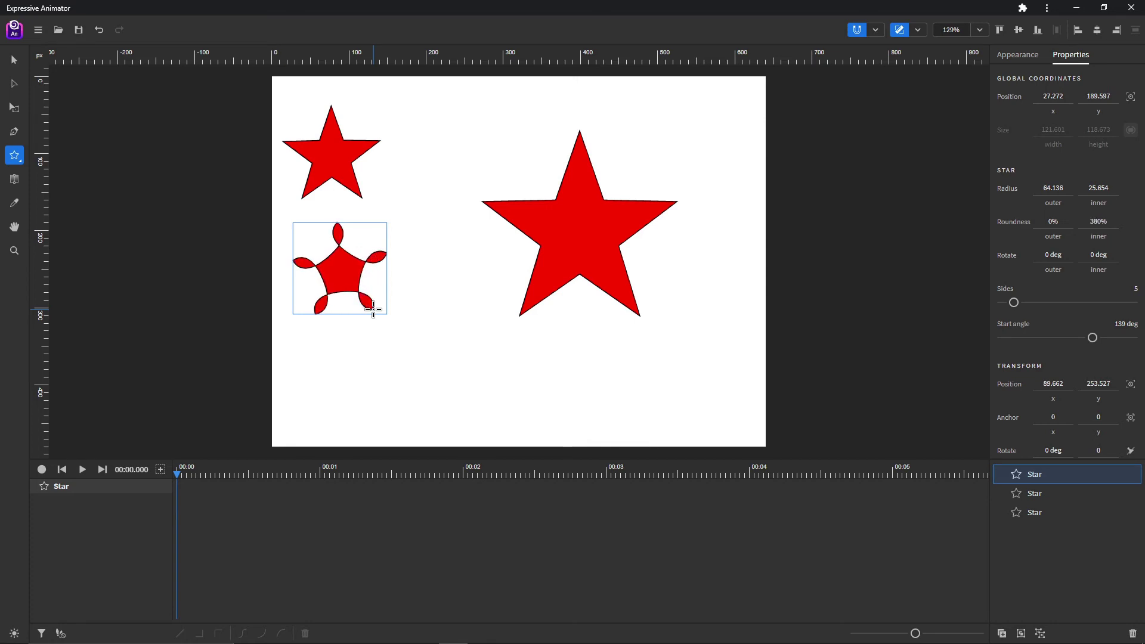
{"action": "key", "text": "Right"}
{"action": "key", "text": "Right"}
{"action": "key", "text": "Right"}
{"action": "key", "text": "Right"}
{"action": "key", "text": "Right"}
{"action": "key", "text": "Right"}
{"action": "key", "text": "Right"}
{"action": "key", "text": "Right"}
{"action": "key", "text": "Right"}
{"action": "key", "text": "Right"}
{"action": "key", "text": "Right"}
{"action": "key", "text": "Right"}
{"action": "key", "text": "Right"}
{"action": "key", "text": "Right"}
{"action": "key", "text": "Right"}
{"action": "key", "text": "Right"}
{"action": "key", "text": "Right"}
{"action": "key", "text": "Right"}
{"action": "key", "text": "Right"}
{"action": "key", "text": "Right"}
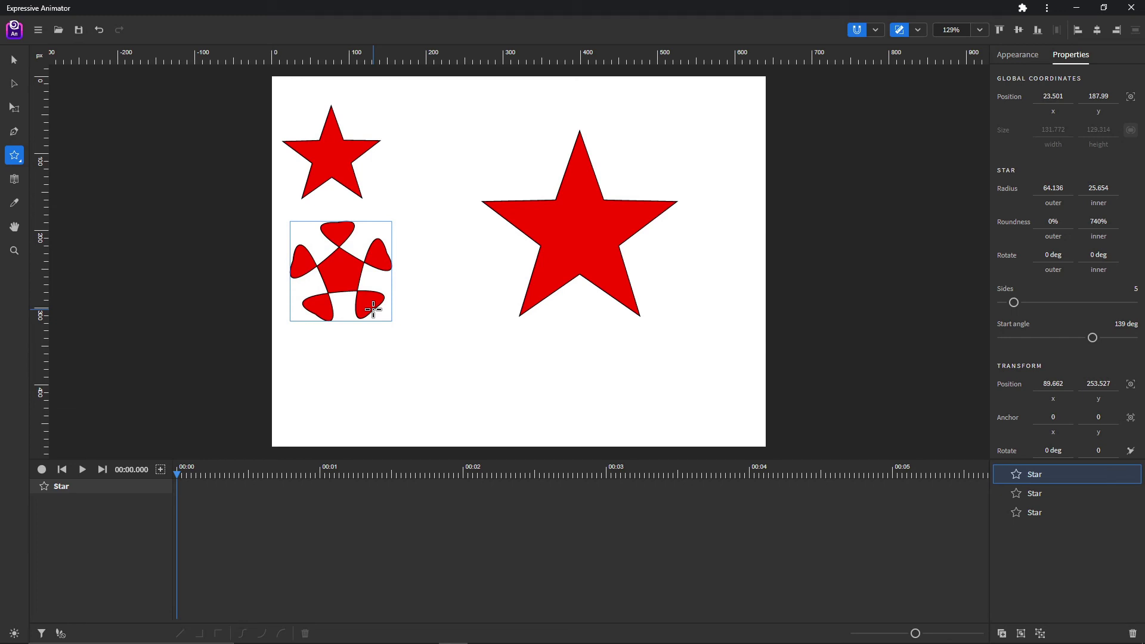
{"action": "key", "text": "Left"}
{"action": "key", "text": "Left"}
{"action": "key", "text": "Left"}
{"action": "key", "text": "Left"}
{"action": "key", "text": "Left"}
{"action": "key", "text": "Left"}
{"action": "key", "text": "Left"}
{"action": "key", "text": "Left"}
{"action": "key", "text": "Left"}
{"action": "key", "text": "Left"}
{"action": "key", "text": "Left"}
{"action": "key", "text": "Left"}
{"action": "key", "text": "Left"}
{"action": "key", "text": "Left"}
{"action": "key", "text": "Left"}
{"action": "key", "text": "Left"}
{"action": "key", "text": "Left"}
{"action": "key", "text": "Left"}
{"action": "key", "text": "Left"}
{"action": "key", "text": "Left"}
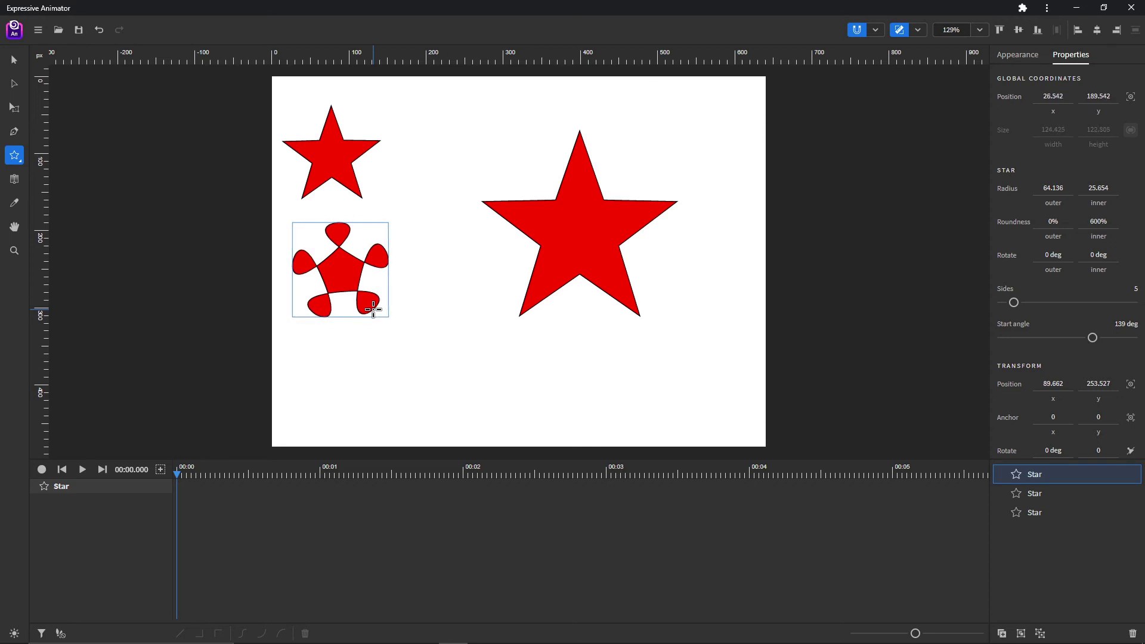
{"action": "key", "text": "Left"}
{"action": "key", "text": "Left"}
{"action": "key", "text": "Left"}
{"action": "key", "text": "Left"}
{"action": "key", "text": "Left"}
{"action": "key", "text": "Left"}
{"action": "key", "text": "Left"}
{"action": "key", "text": "Left"}
{"action": "key", "text": "Left"}
{"action": "key", "text": "Left"}
{"action": "key", "text": "Left"}
{"action": "key", "text": "Left"}
{"action": "key", "text": "Left"}
{"action": "key", "text": "Left"}
{"action": "key", "text": "Left"}
{"action": "key", "text": "Left"}
{"action": "key", "text": "Left"}
{"action": "key", "text": "Left"}
{"action": "key", "text": "Left"}
{"action": "key", "text": "Left"}
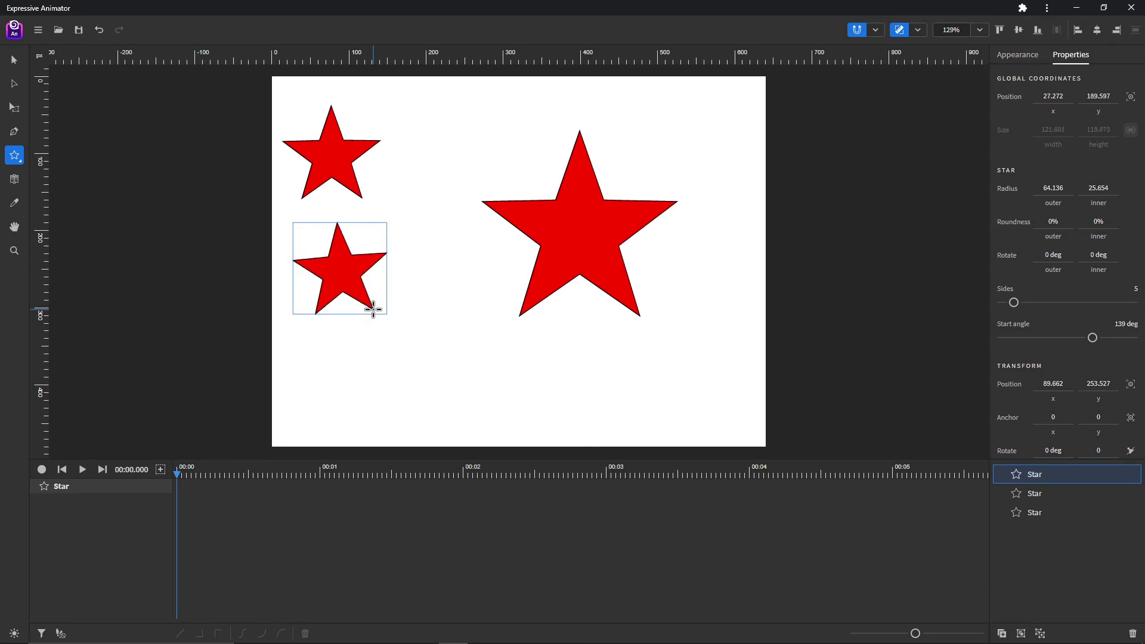
{"action": "key", "text": "Left"}
{"action": "key", "text": "Left"}
{"action": "key", "text": "Left"}
{"action": "key", "text": "Left"}
{"action": "key", "text": "Left"}
{"action": "key", "text": "Left"}
{"action": "key", "text": "Left"}
{"action": "key", "text": "Left"}
{"action": "key", "text": "Left"}
{"action": "key", "text": "Left"}
{"action": "key", "text": "Left"}
{"action": "key", "text": "Left"}
{"action": "key", "text": "Left"}
{"action": "key", "text": "Left"}
{"action": "key", "text": "Left"}
{"action": "key", "text": "Left"}
{"action": "key", "text": "Left"}
{"action": "key", "text": "Left"}
{"action": "key", "text": "Left"}
{"action": "key", "text": "Left"}
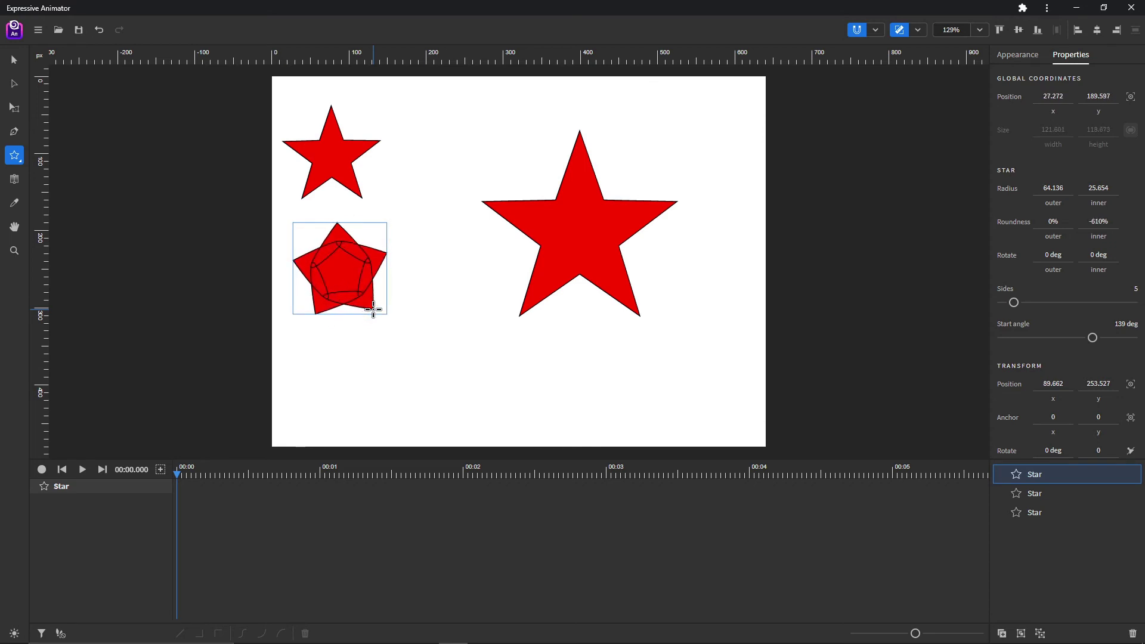
{"action": "key", "text": "Left"}
{"action": "key", "text": "Left"}
{"action": "key", "text": "Left"}
{"action": "key", "text": "Left"}
{"action": "key", "text": "Left"}
{"action": "key", "text": "Left"}
{"action": "key", "text": "Left"}
{"action": "key", "text": "Left"}
{"action": "key", "text": "Left"}
{"action": "key", "text": "Left"}
{"action": "key", "text": "Left"}
{"action": "key", "text": "Left"}
{"action": "key", "text": "Left"}
{"action": "key", "text": "Left"}
{"action": "key", "text": "Left"}
{"action": "key", "text": "Left"}
{"action": "key", "text": "Left"}
{"action": "key", "text": "Left"}
{"action": "key", "text": "Left"}
{"action": "key", "text": "Left"}
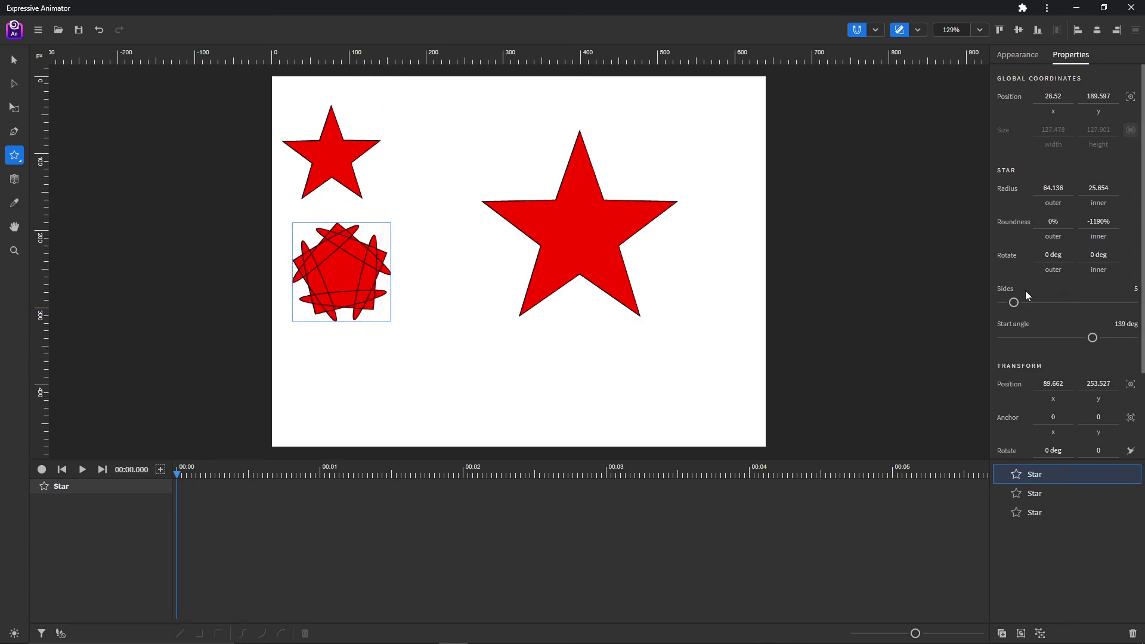
- Raise the star's sides to 13, then marquee-select all three stars
{"action": "left_click_drag", "start_coordinate": [1012, 305], "coordinate": [1065, 305]}
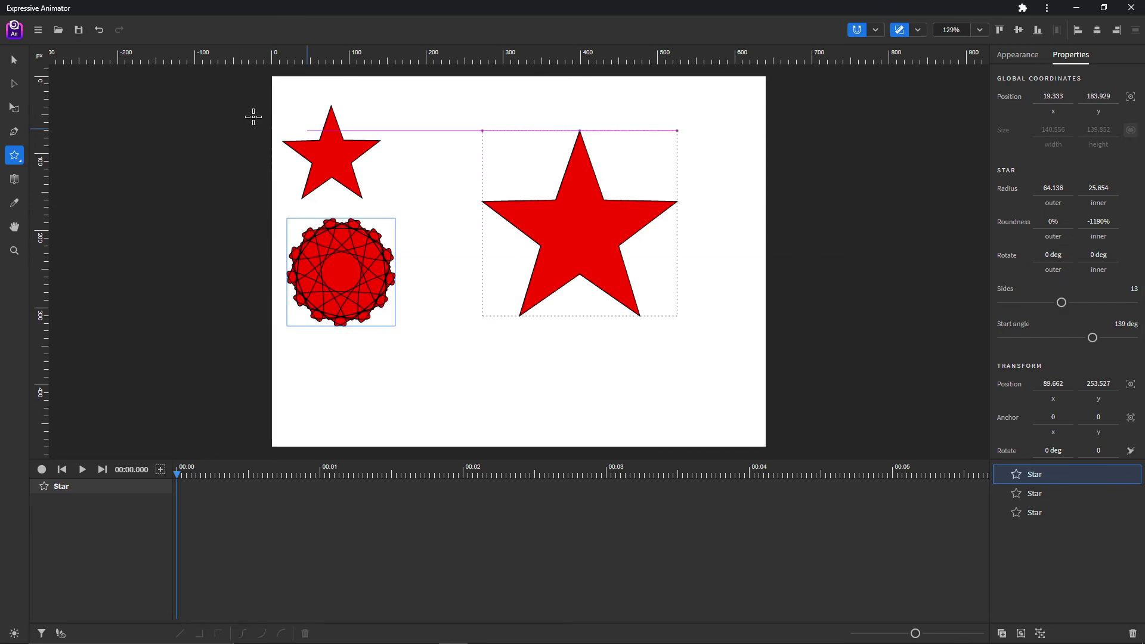
{"action": "left_click", "coordinate": [14, 60]}
{"action": "left_click_drag", "start_coordinate": [279, 103], "coordinate": [699, 373]}
- Delete the three stars and draw a closed polyline with the Polyline tool
{"action": "key", "text": "Delete"}
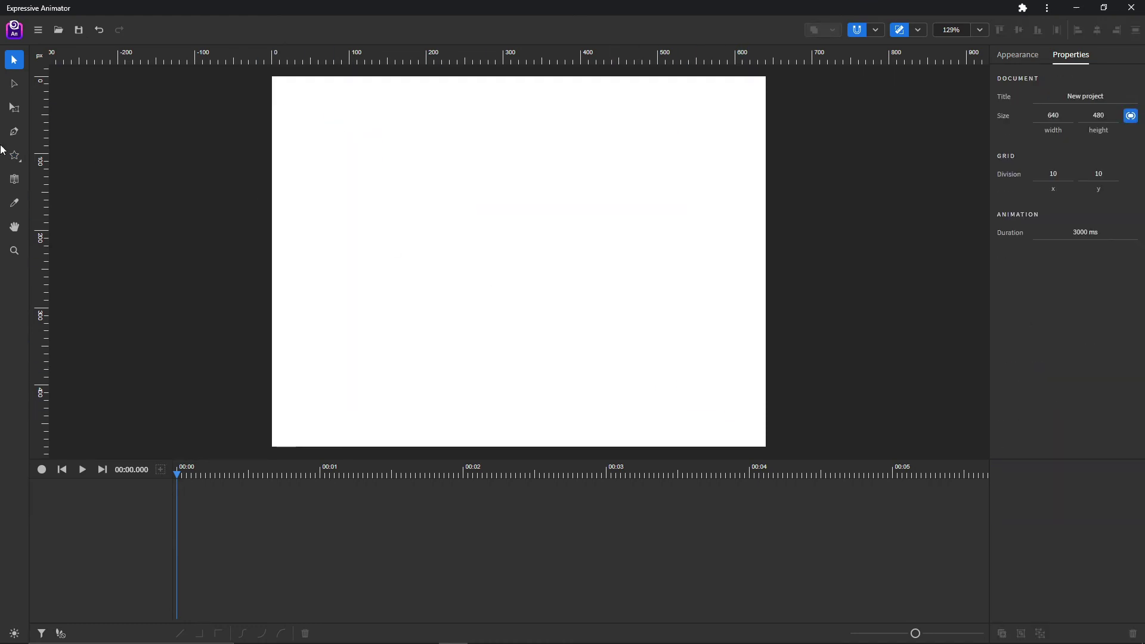
{"action": "mouse_move", "coordinate": [17, 162]}
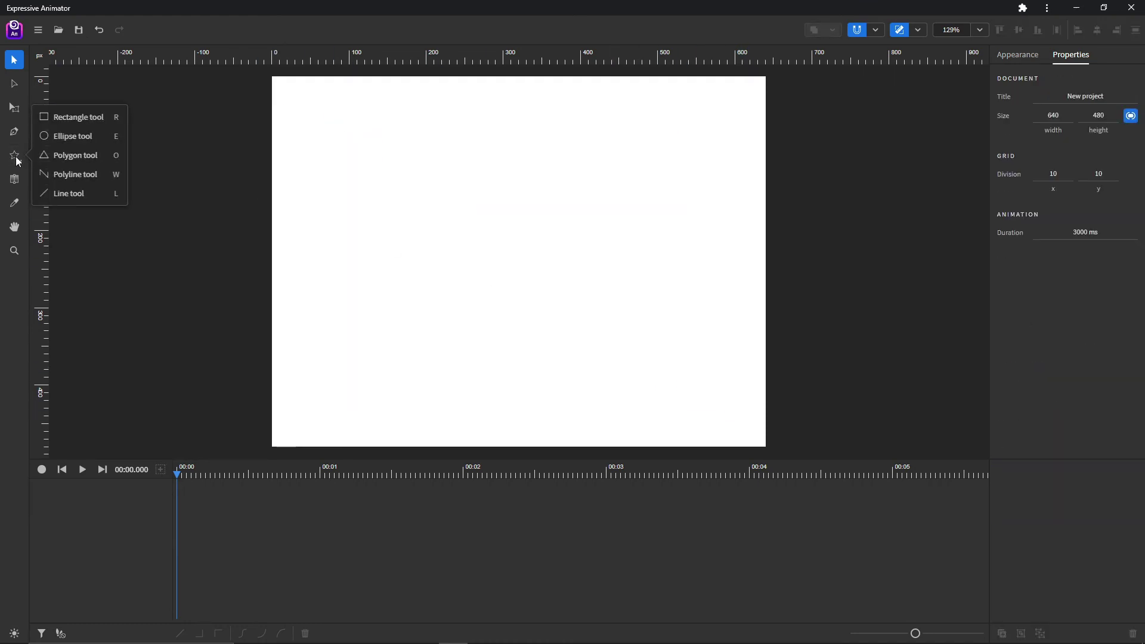
{"action": "left_click", "coordinate": [68, 175]}
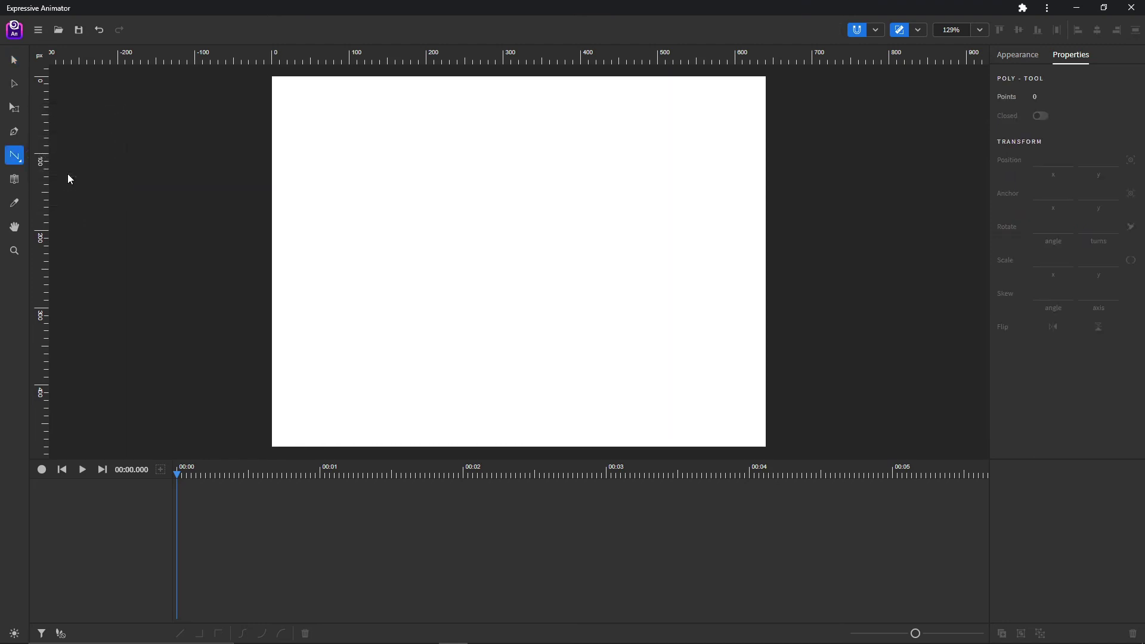
{"action": "left_click", "coordinate": [325, 247]}
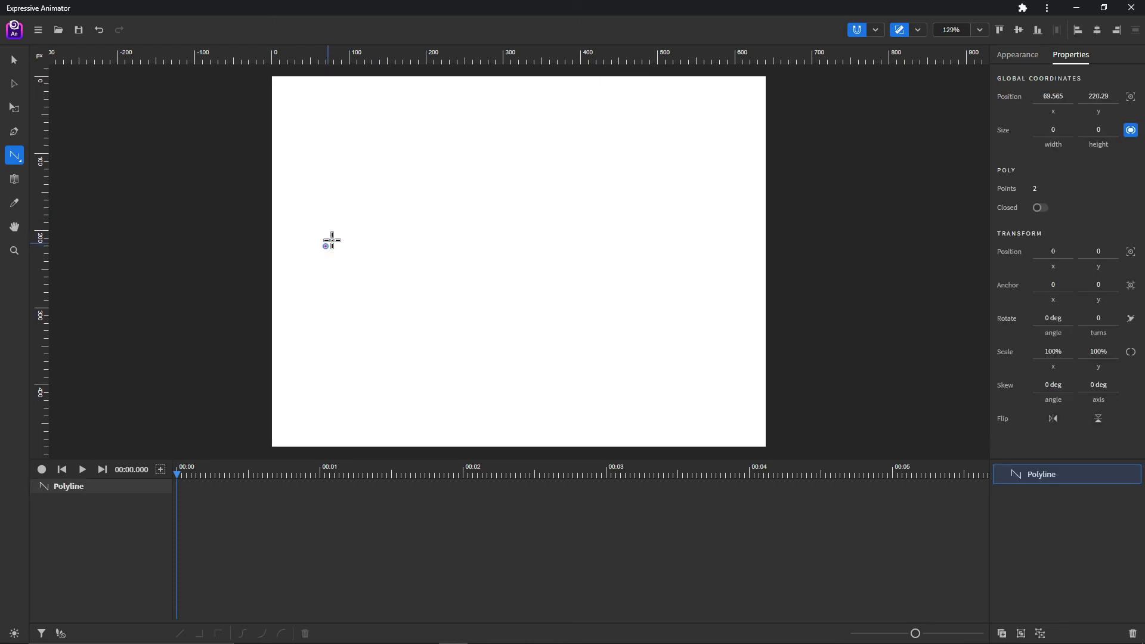
{"action": "left_click", "coordinate": [457, 142]}
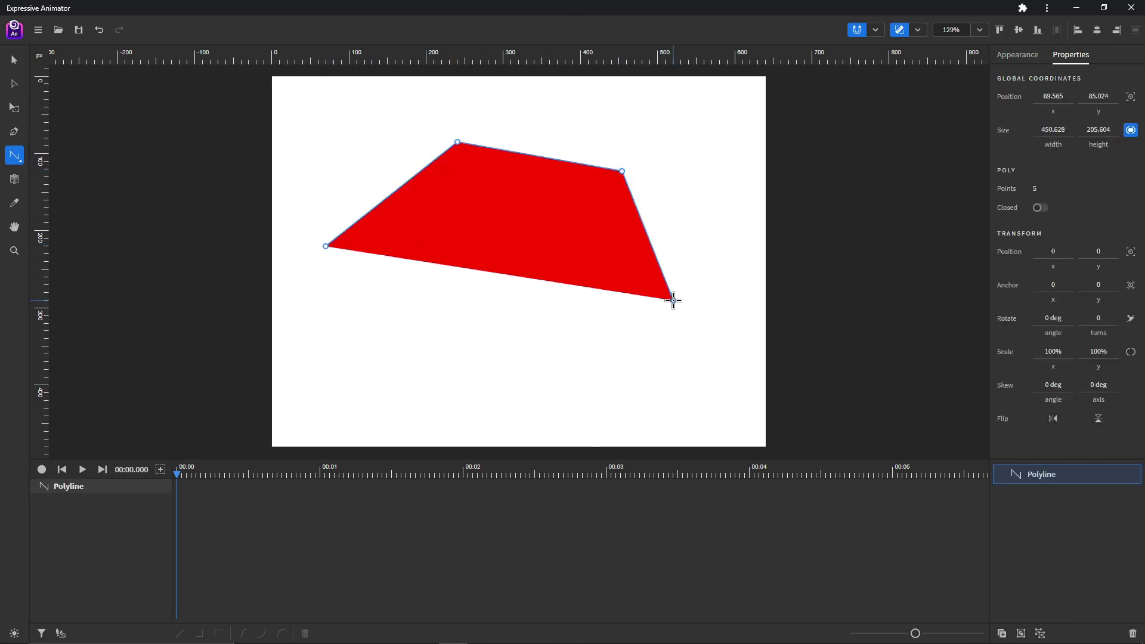
{"action": "left_click", "coordinate": [673, 300]}
{"action": "left_click", "coordinate": [559, 411]}
{"action": "left_click", "coordinate": [379, 343]}
{"action": "left_click", "coordinate": [326, 247]}
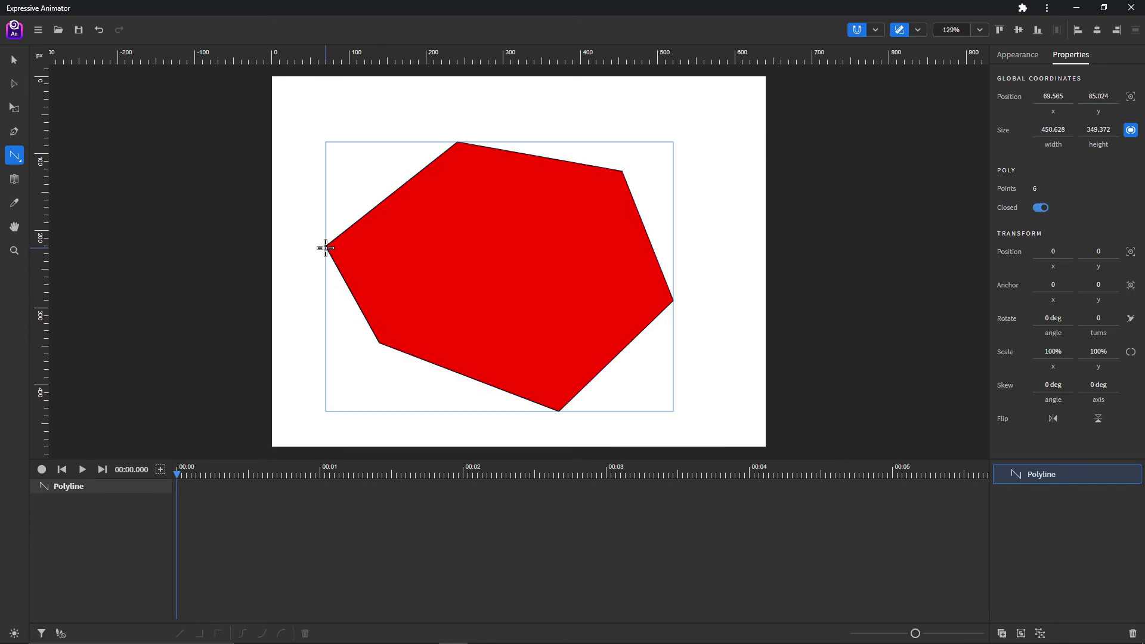
- Delete that closed shape and draw an open five-point polyline, finishing with Escape
{"action": "left_click", "coordinate": [1133, 634]}
{"action": "left_click", "coordinate": [341, 261]}
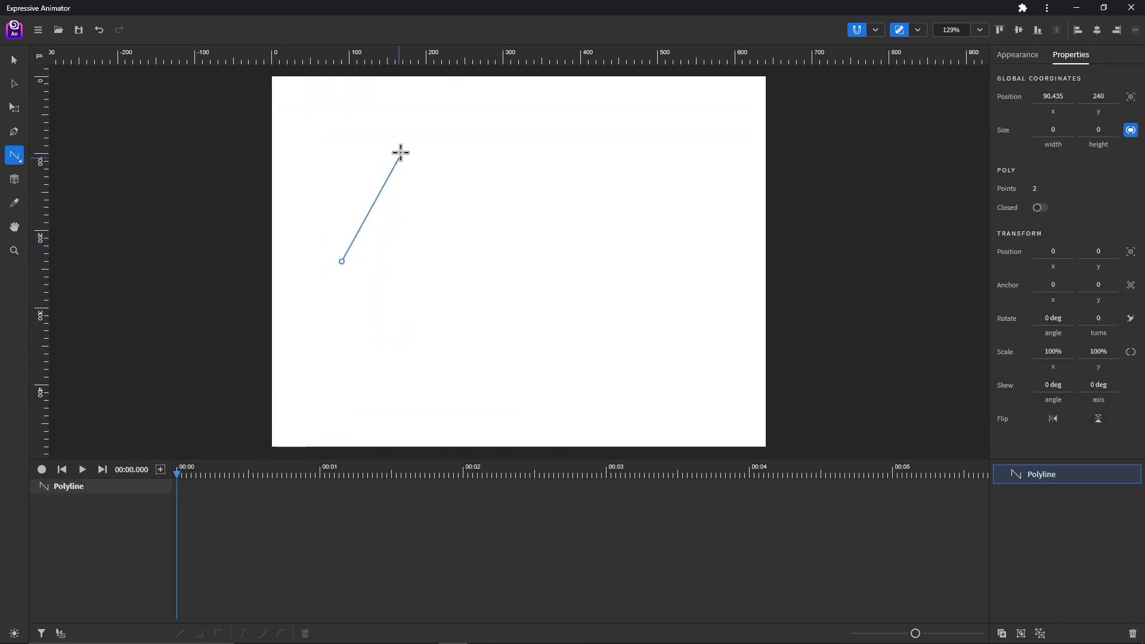
{"action": "left_click", "coordinate": [405, 141]}
{"action": "left_click", "coordinate": [606, 133]}
{"action": "left_click", "coordinate": [691, 236]}
{"action": "left_click", "coordinate": [585, 388]}
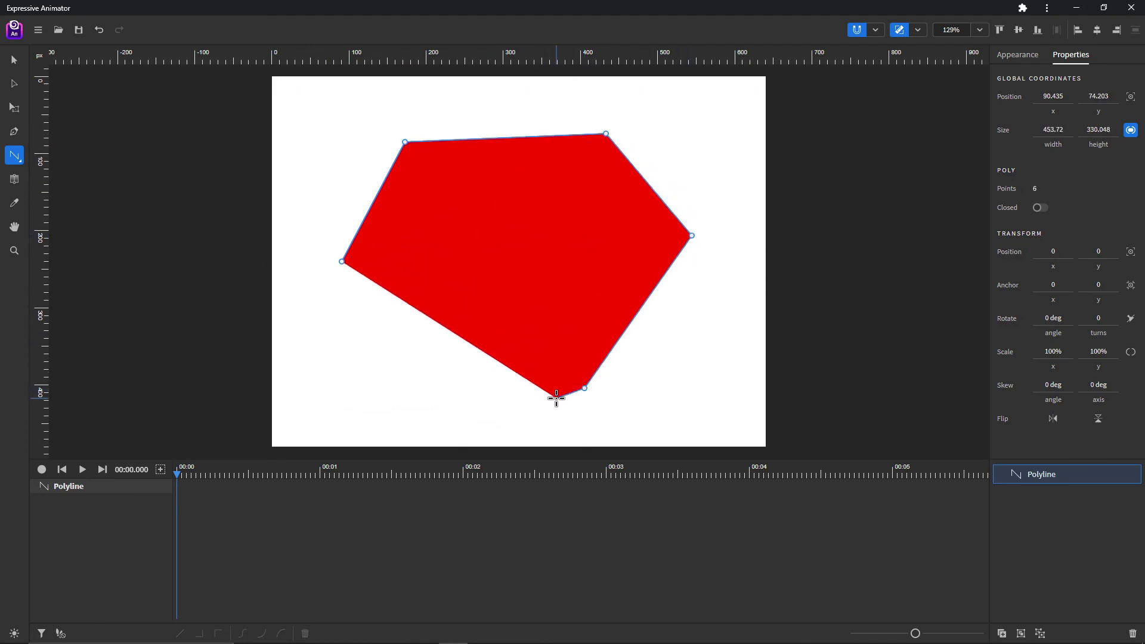
{"action": "key", "text": "Escape"}
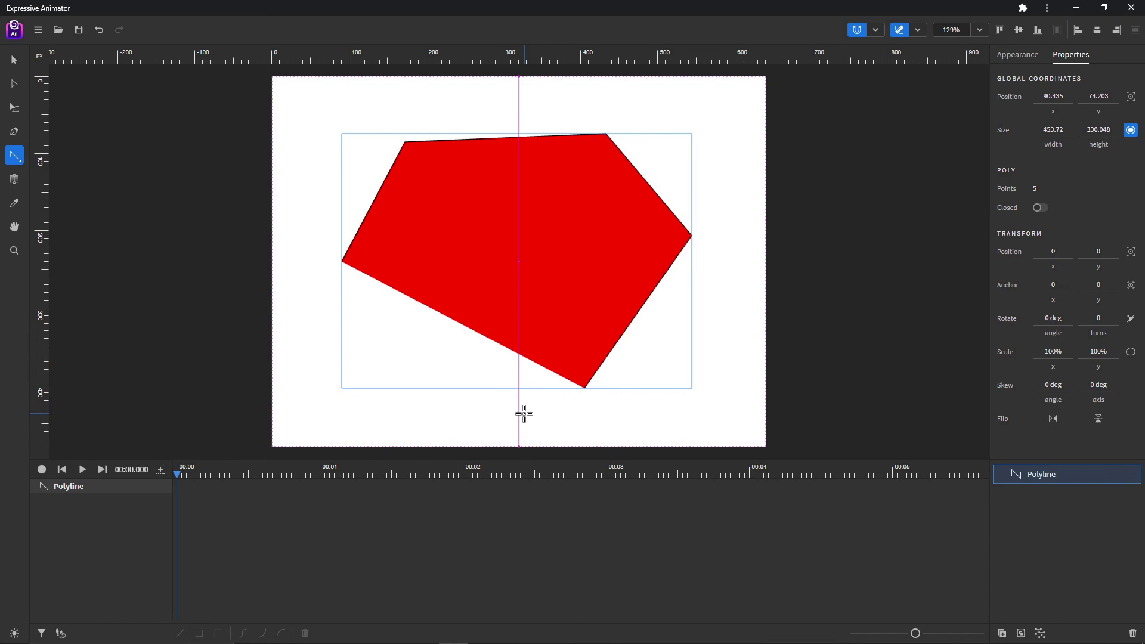
- Set the Appearance stroke width to 8 and delete the current polyline
{"action": "left_click", "coordinate": [1017, 54]}
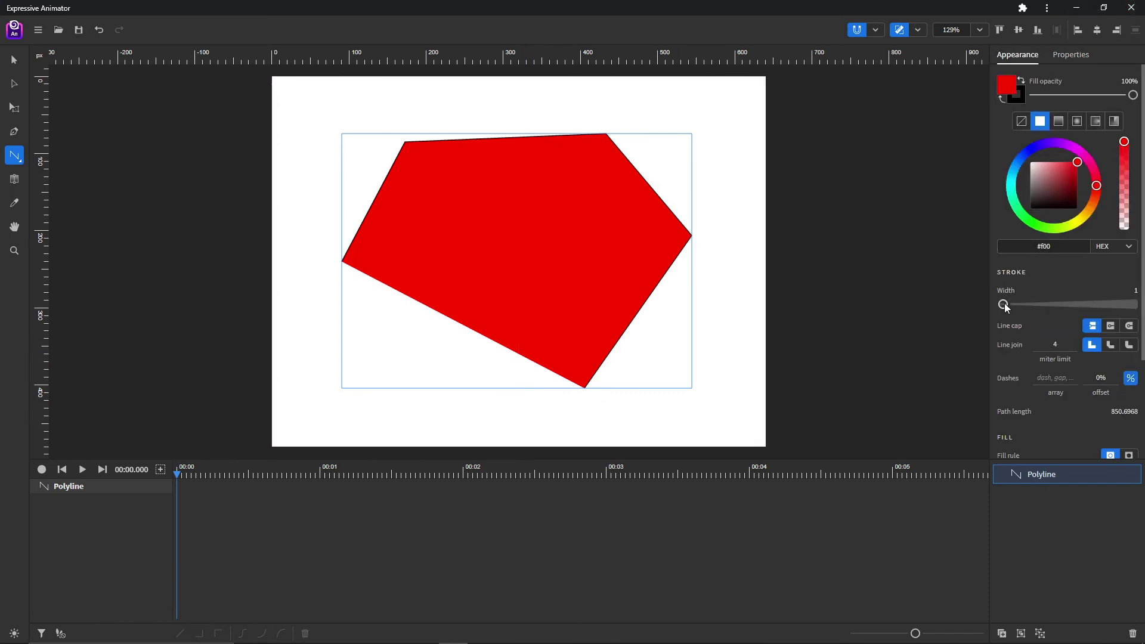
{"action": "left_click_drag", "start_coordinate": [1006, 306], "coordinate": [1010, 307]}
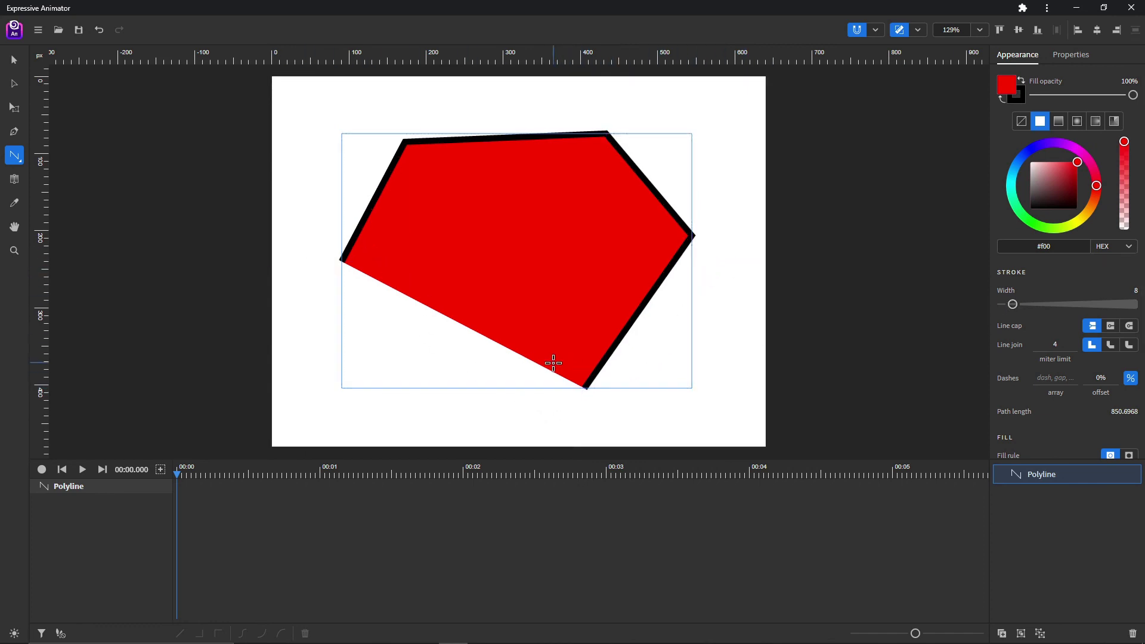
{"action": "left_click", "coordinate": [1132, 634]}
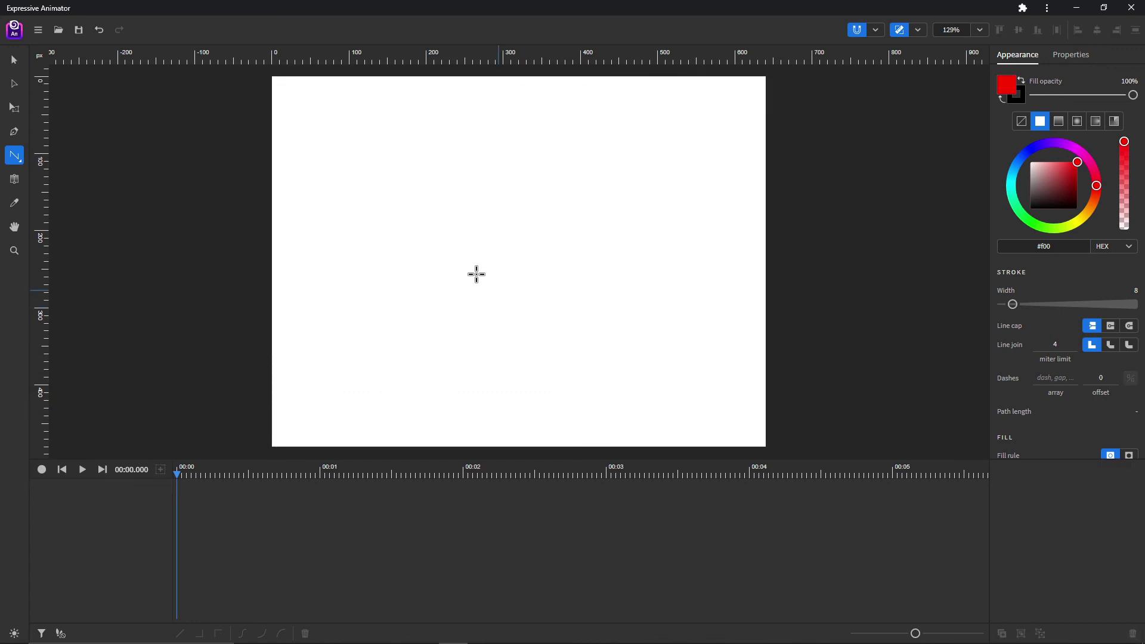
- Draw a new six-point closed red polyline with the thick black outline
{"action": "left_click", "coordinate": [343, 298]}
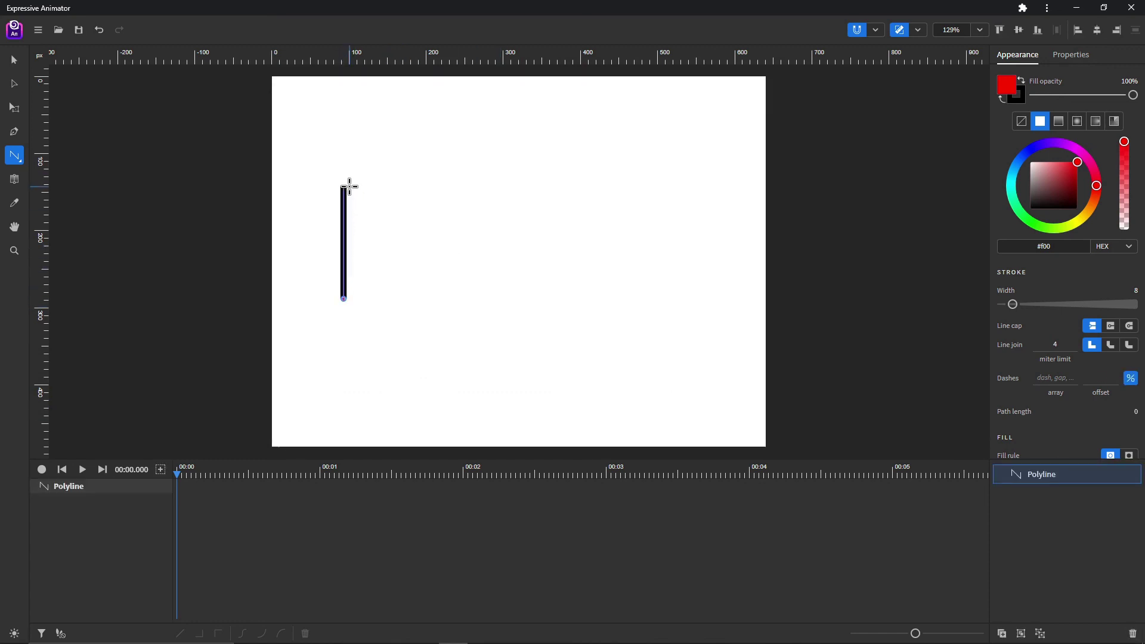
{"action": "left_click", "coordinate": [348, 186]}
{"action": "left_click", "coordinate": [471, 114]}
{"action": "left_click", "coordinate": [612, 104]}
{"action": "left_click", "coordinate": [702, 298]}
{"action": "left_click", "coordinate": [565, 392]}
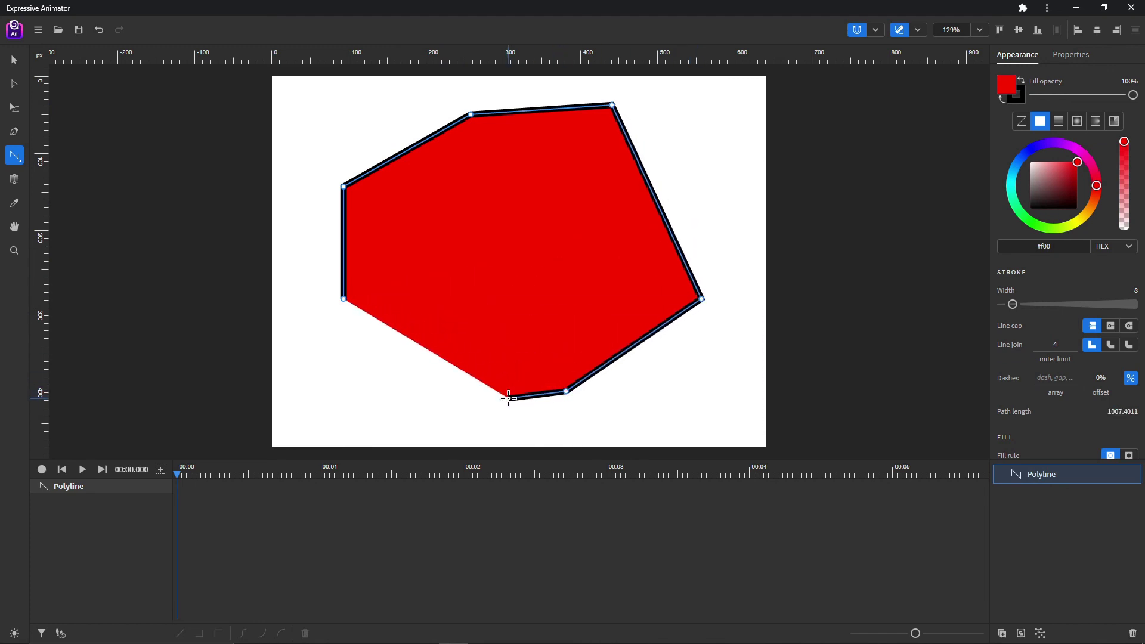
{"action": "key", "text": "Escape"}
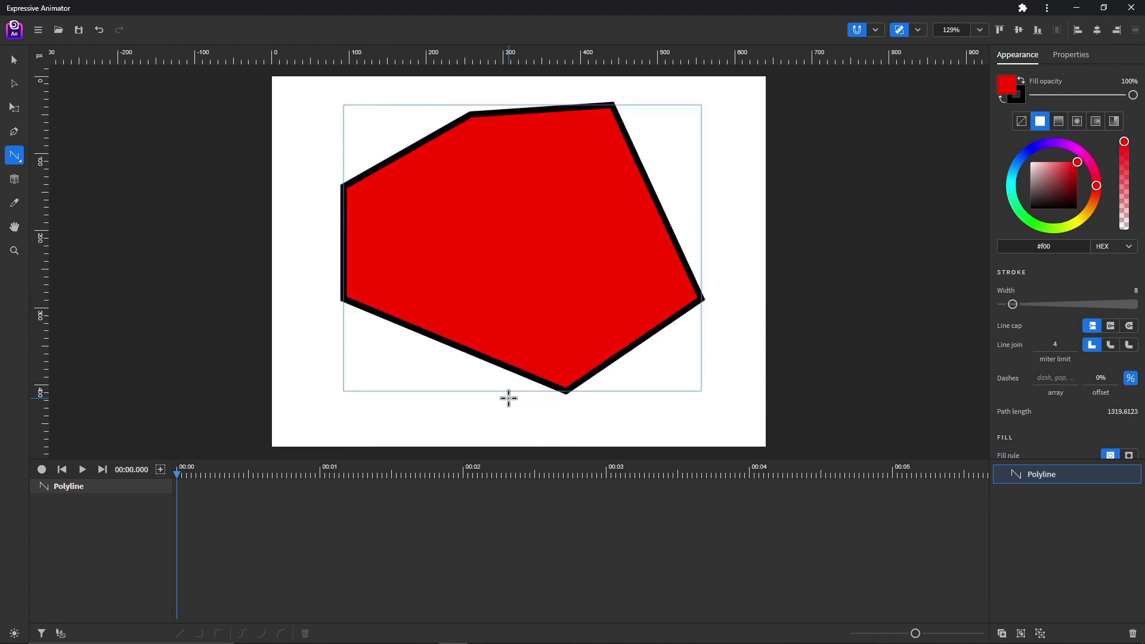
- Toggle the polyline's Closed property off and on, then select and delete it
{"action": "left_click", "coordinate": [1065, 56]}
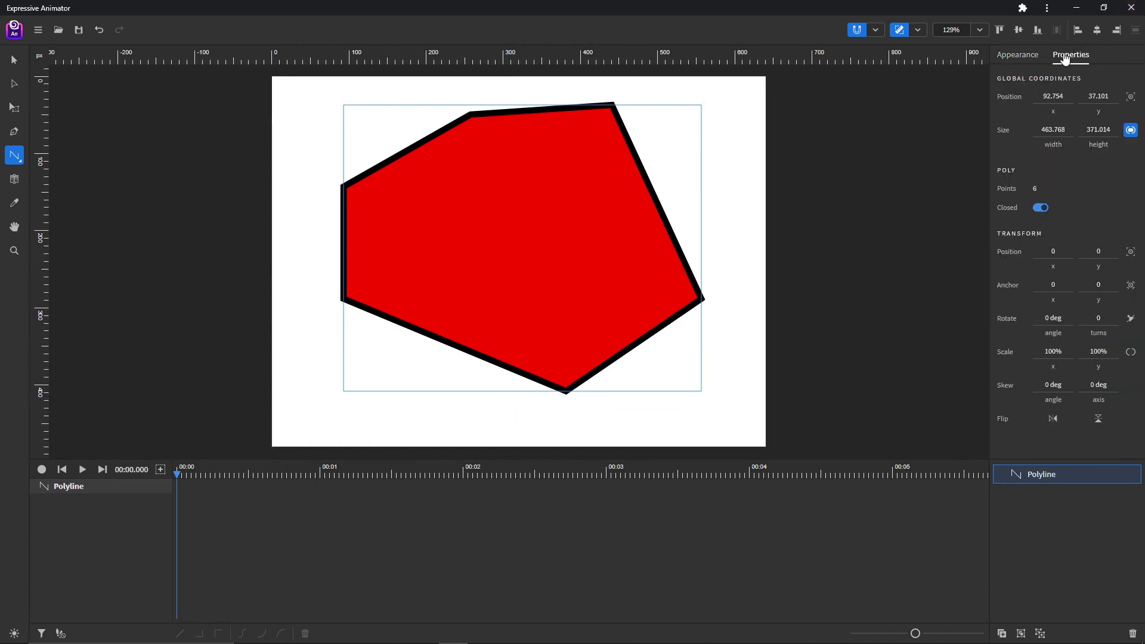
{"action": "left_click", "coordinate": [1042, 209]}
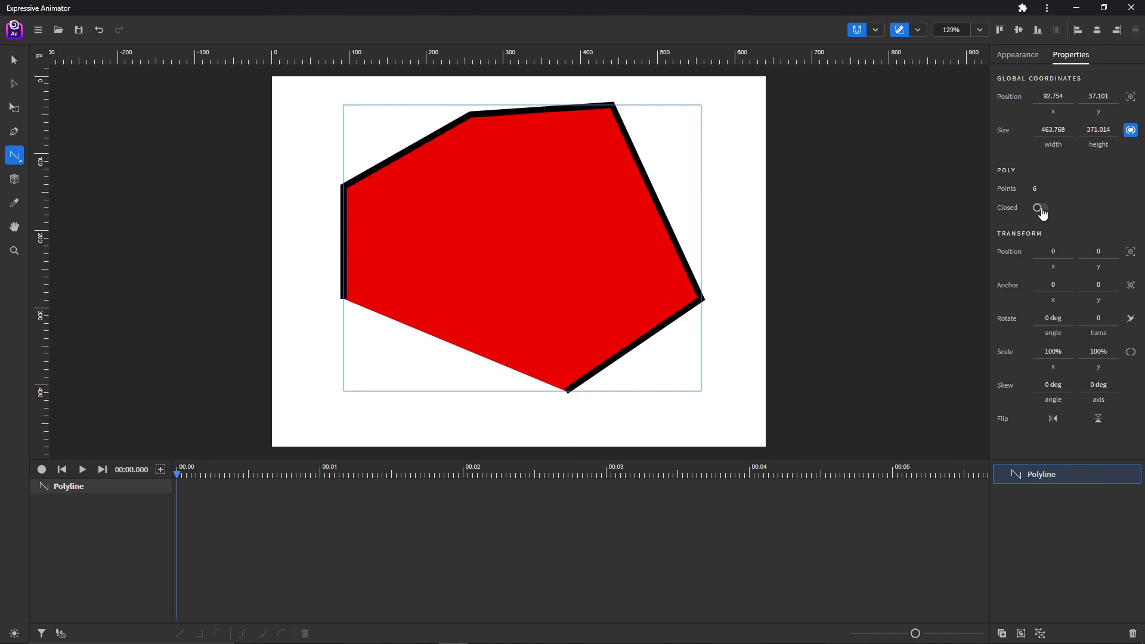
{"action": "left_click", "coordinate": [1040, 208]}
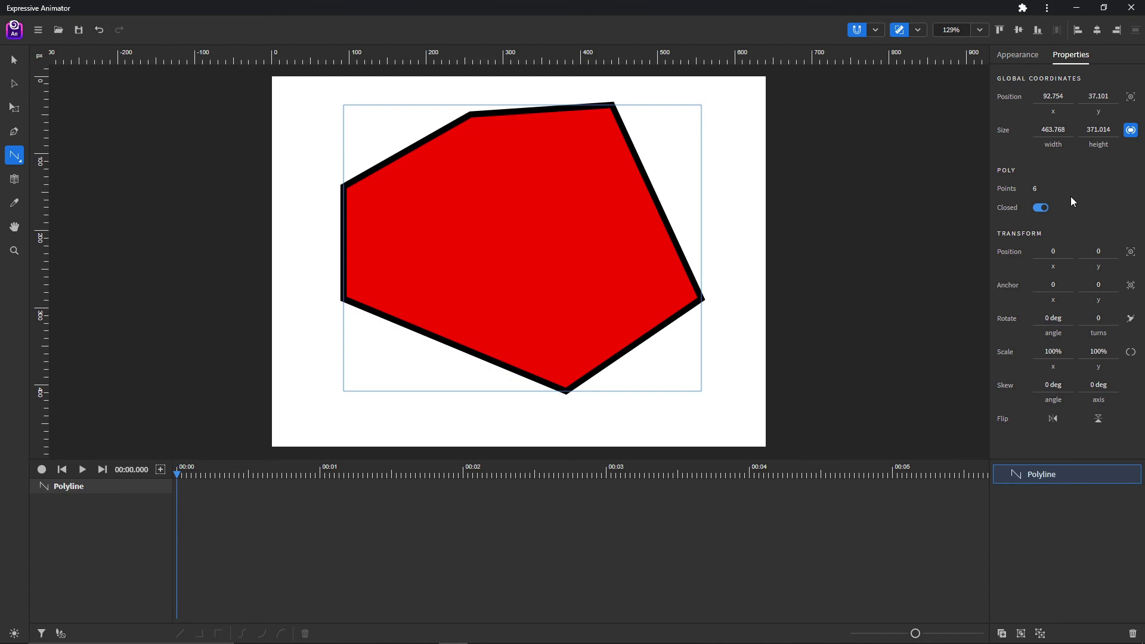
{"action": "left_click", "coordinate": [14, 59]}
{"action": "key", "text": "Delete"}
{"action": "left_click", "coordinate": [11, 157]}
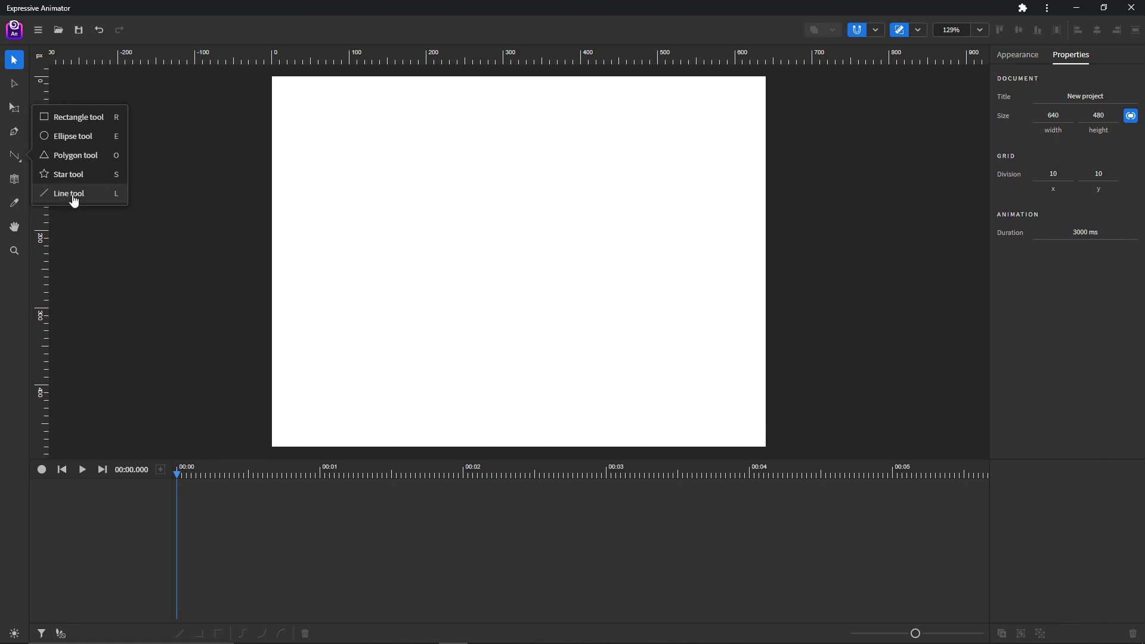
- Draw three straight lines with the Line tool and give the third stroke width 29
{"action": "left_click", "coordinate": [74, 197]}
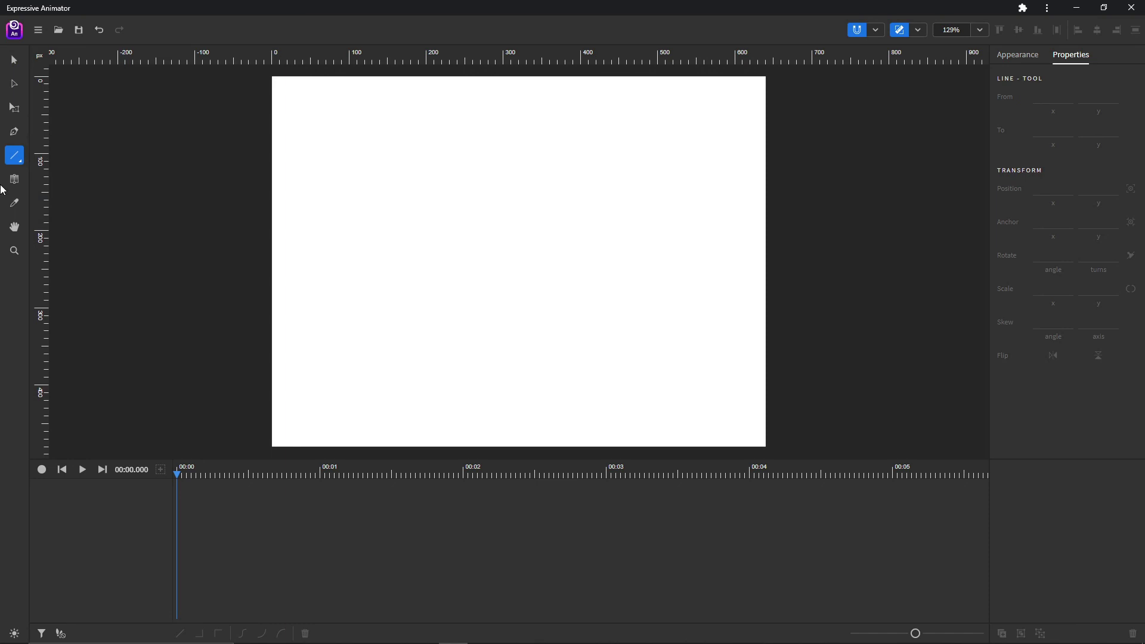
{"action": "left_click_drag", "start_coordinate": [316, 230], "coordinate": [680, 137]}
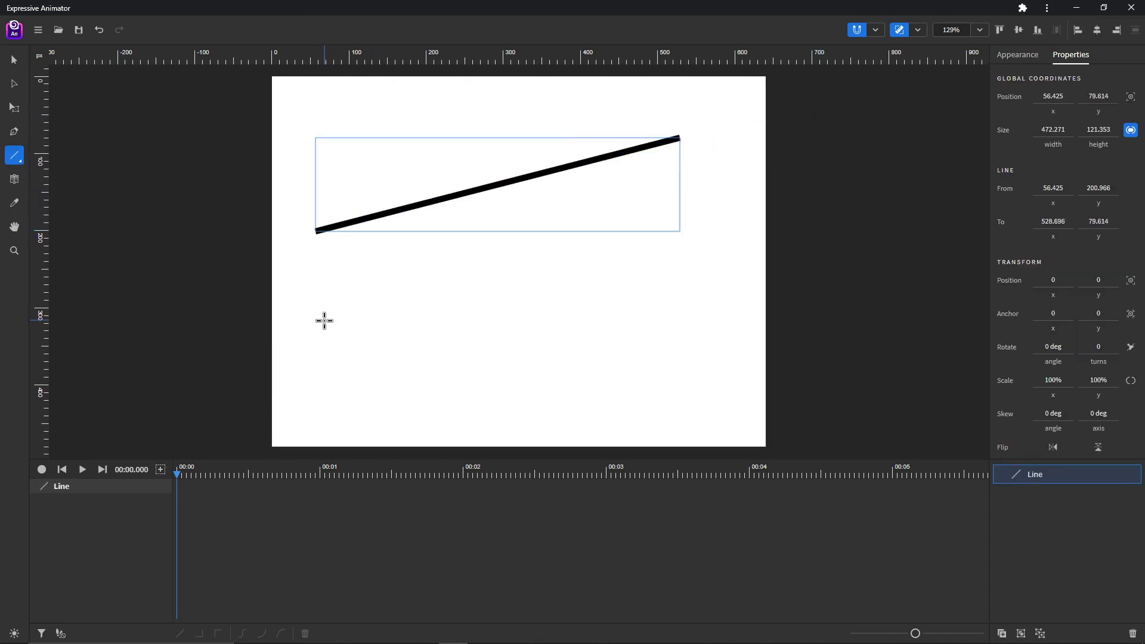
{"action": "left_click_drag", "start_coordinate": [316, 279], "coordinate": [590, 404]}
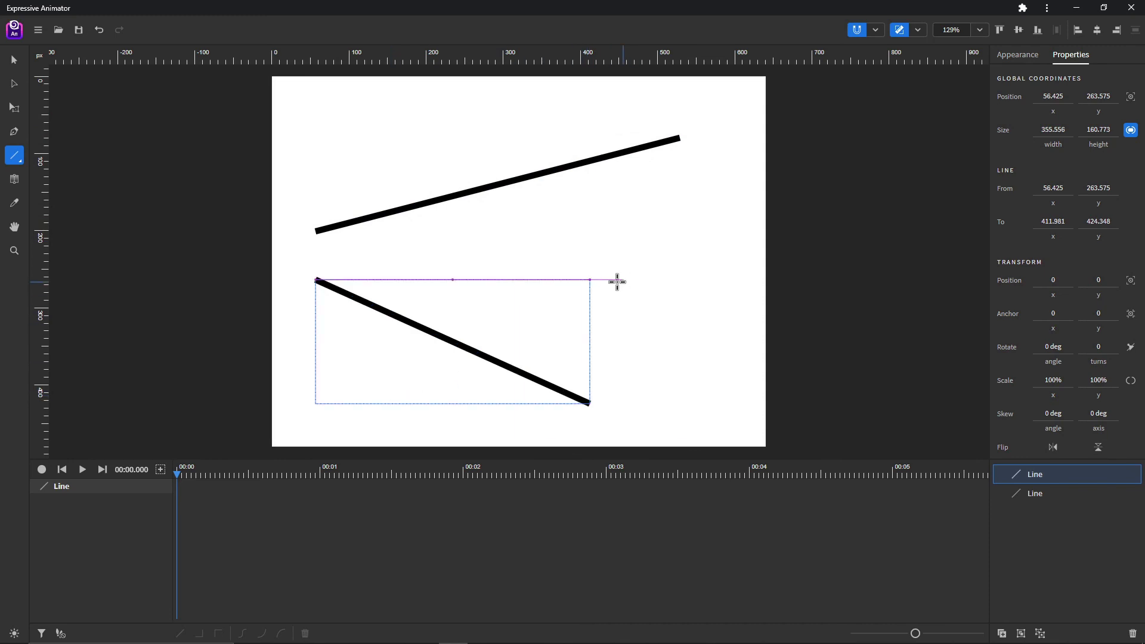
{"action": "left_click_drag", "start_coordinate": [536, 262], "coordinate": [703, 167]}
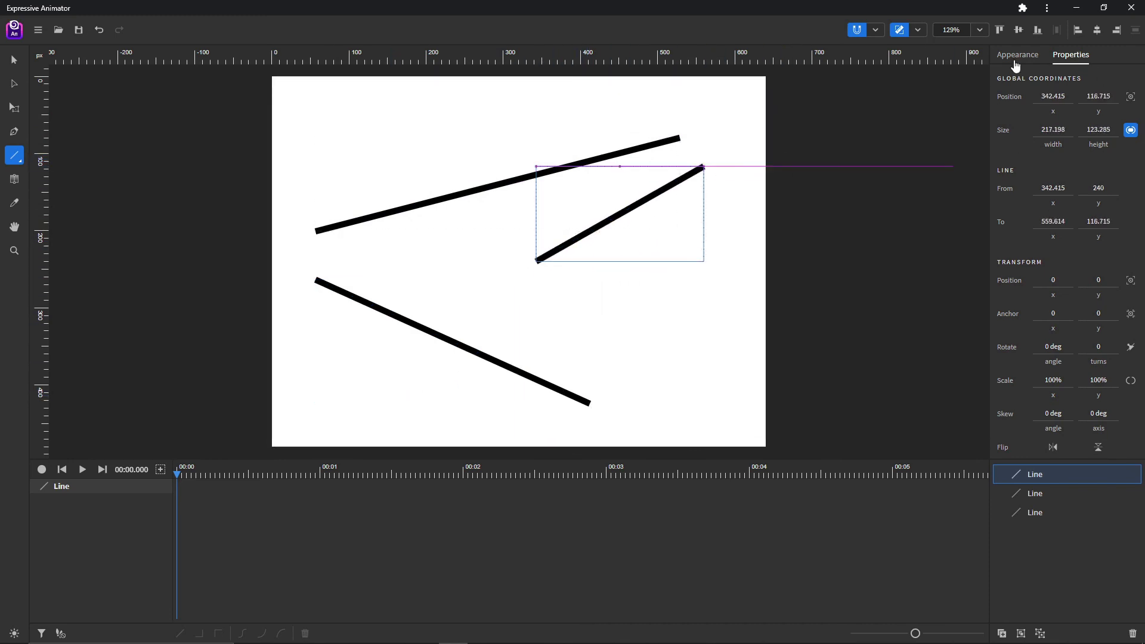
{"action": "left_click", "coordinate": [1016, 62]}
{"action": "left_click_drag", "start_coordinate": [1028, 304], "coordinate": [1040, 305]}
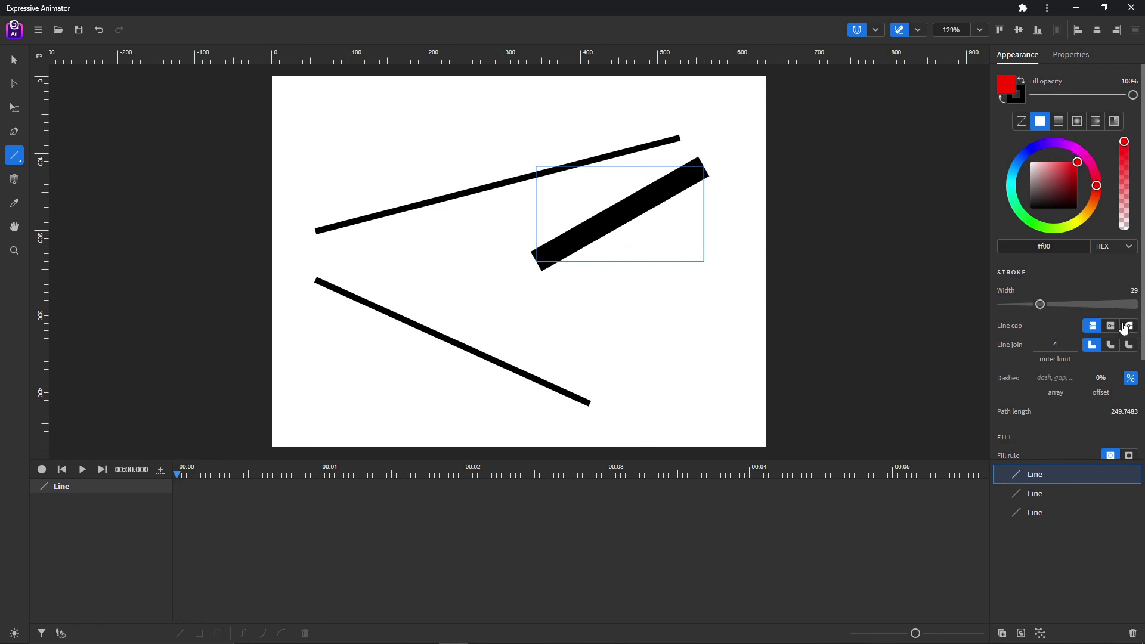